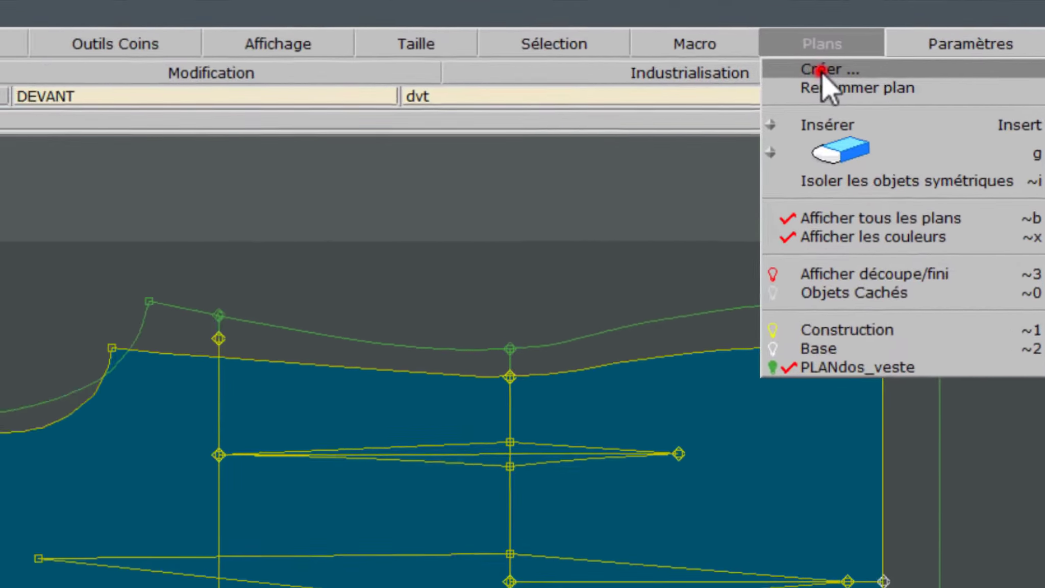
- Create a new plan named "découpe princesse dos" and make it the active plan
left_click(536, 64)
left_click(267, 100)
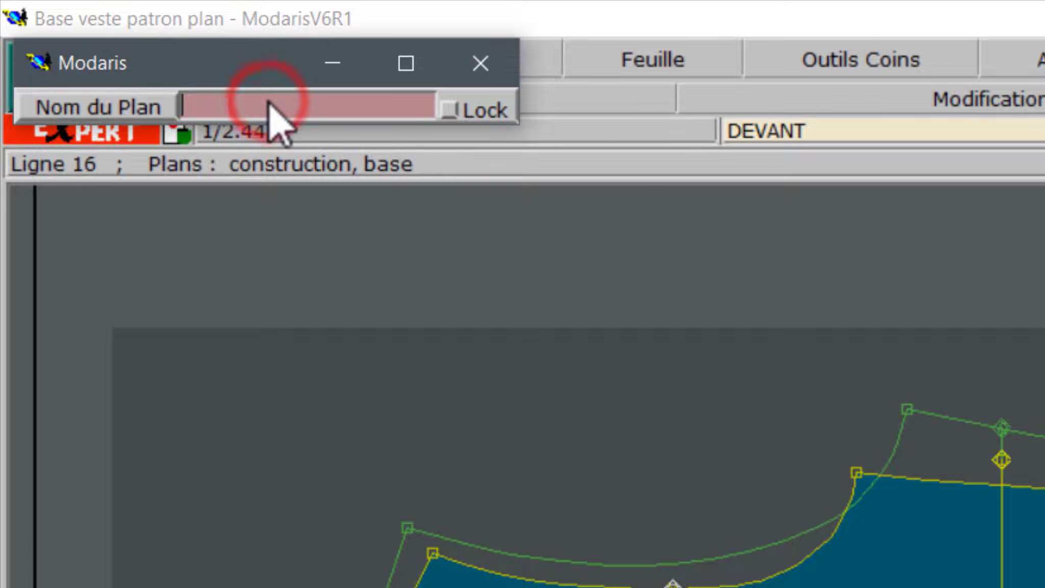
type("dé")
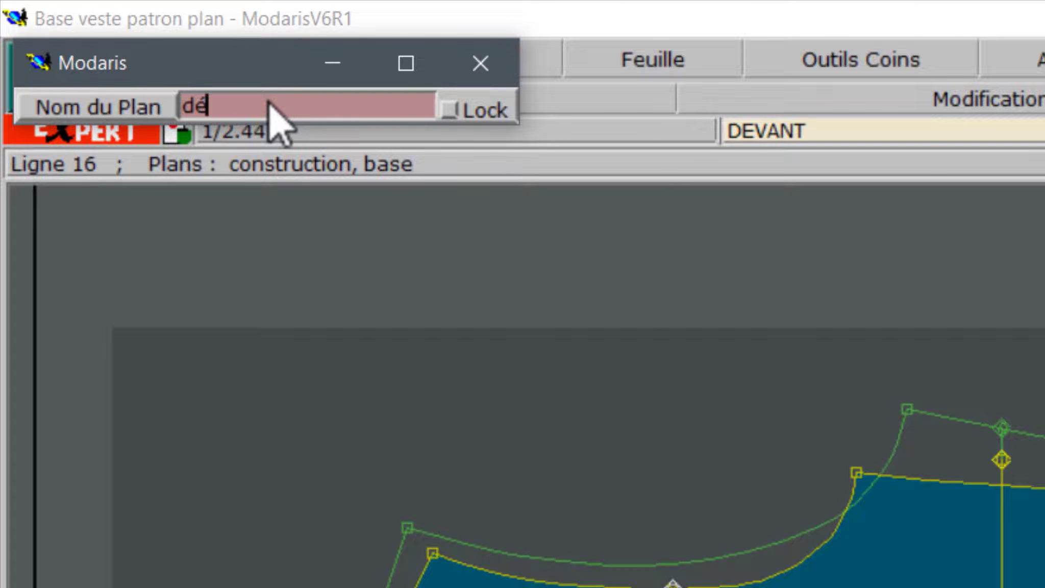
type("coupe")
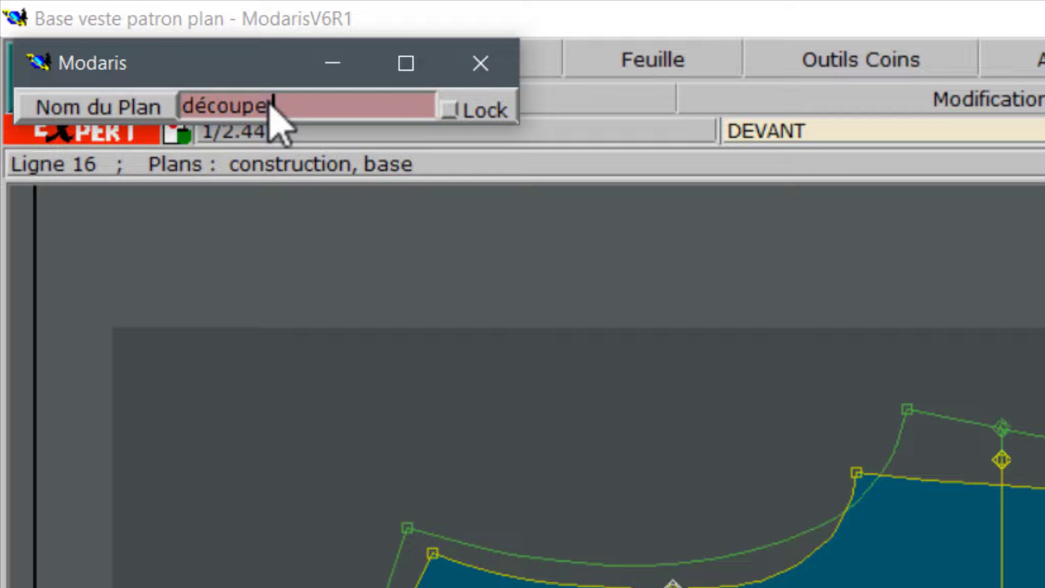
type("urrincess")
type("esse")
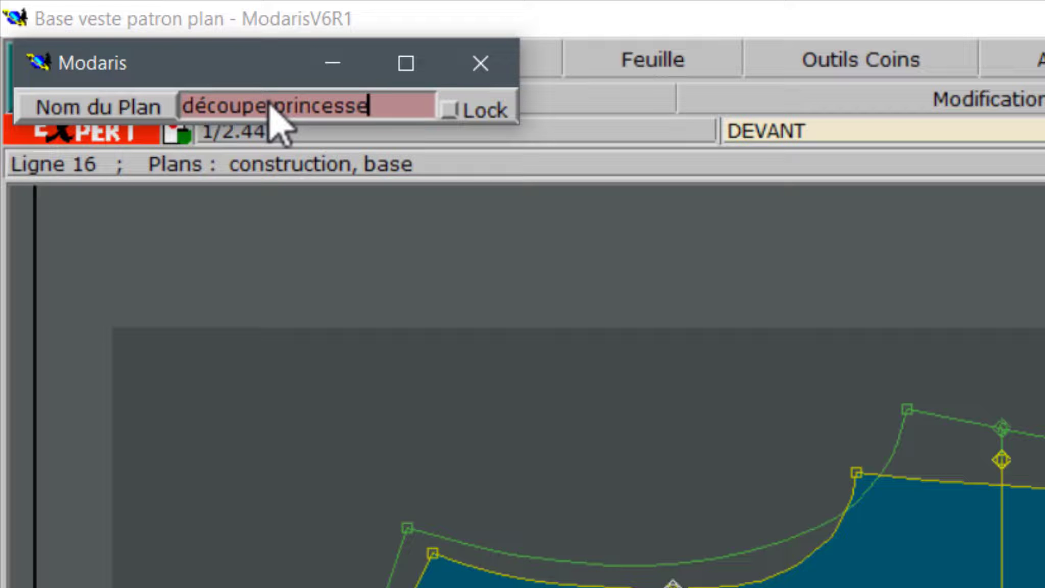
type(" dos")
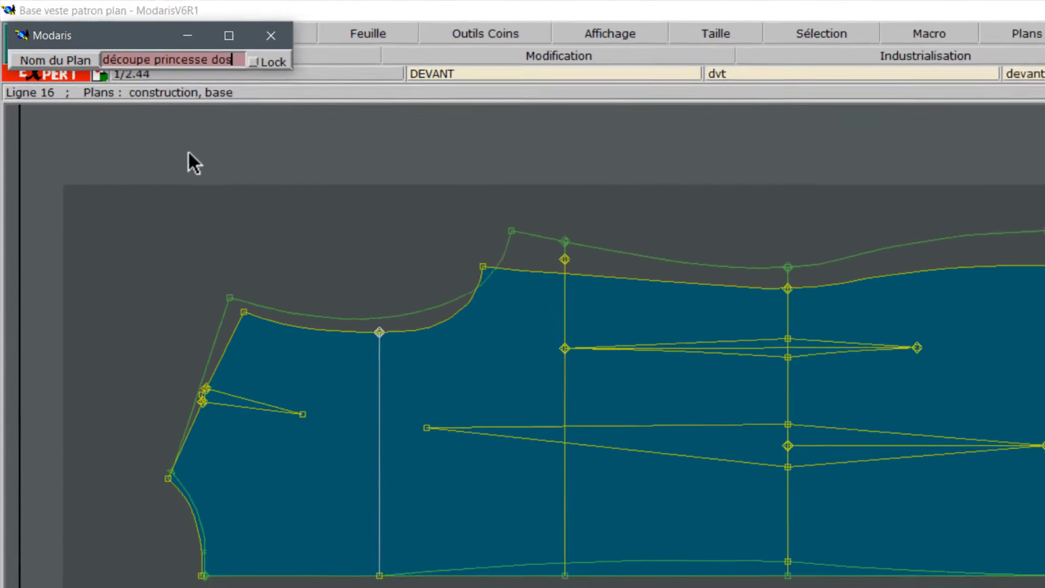
key("Return")
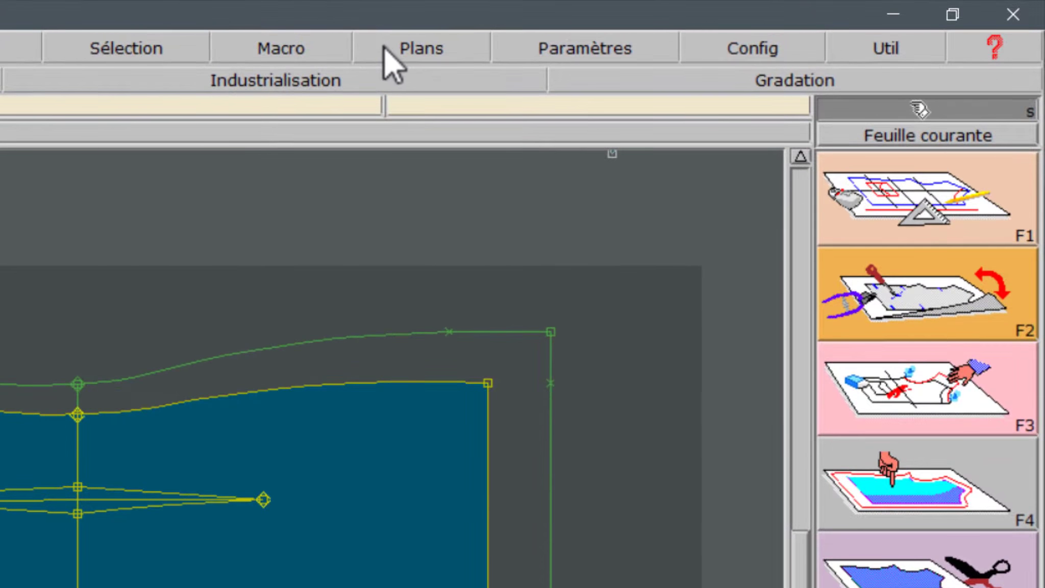
left_click(717, 24)
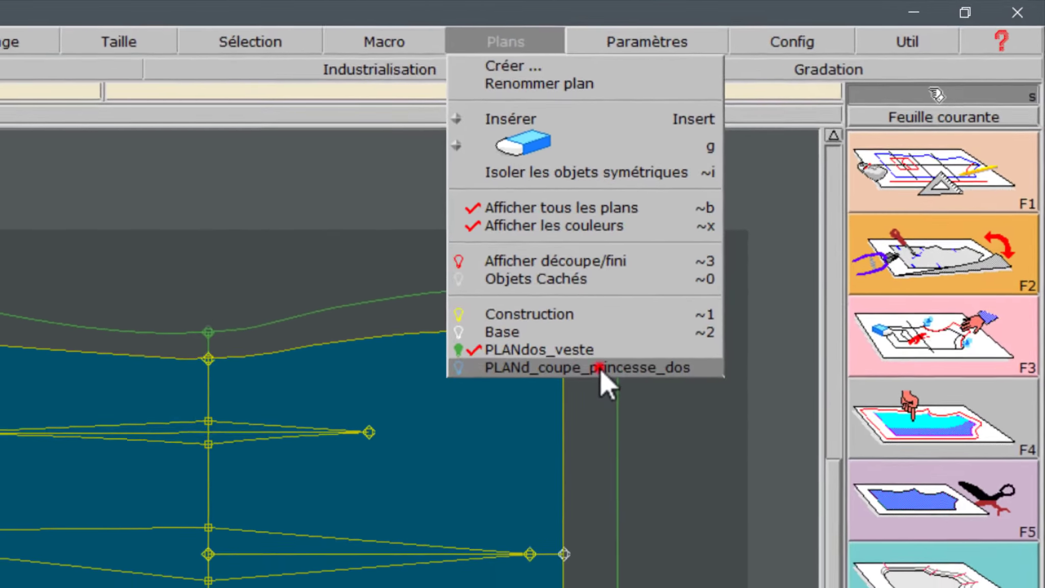
left_click(789, 213)
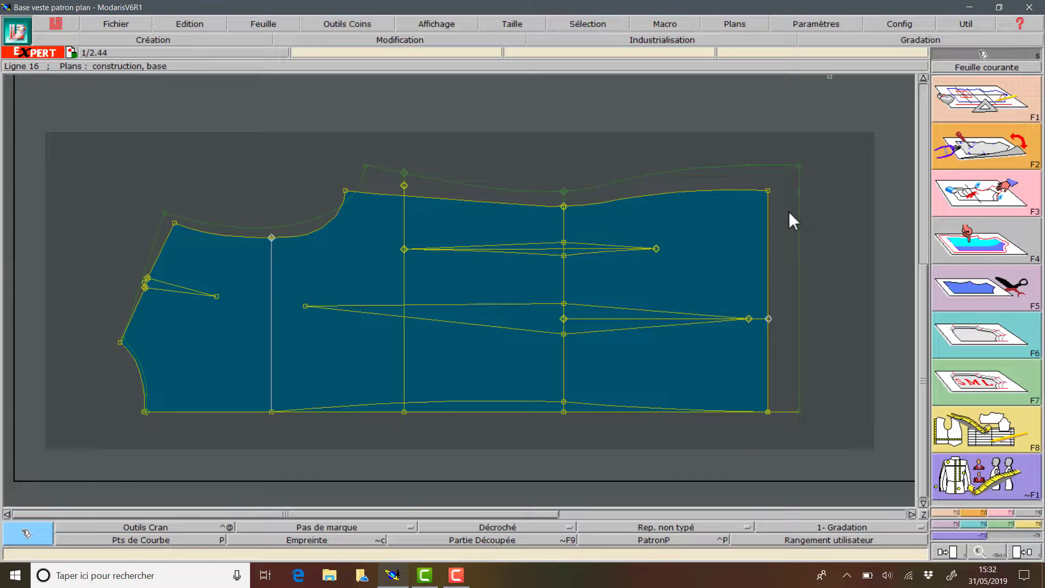
- Place a Développé point on the jacket back's green armhole curve, 100 mm from the shoulder tip
key("F1")
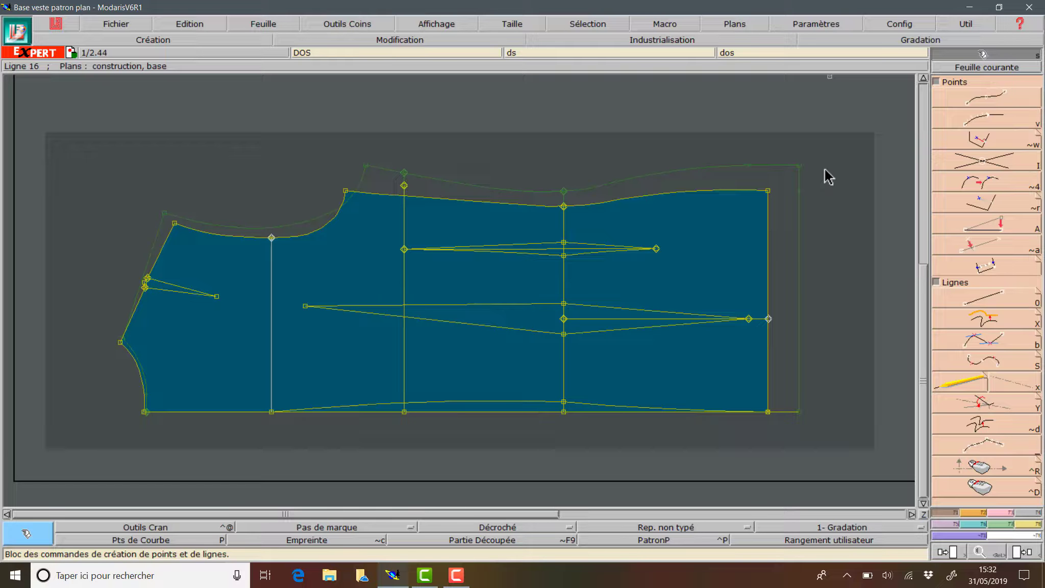
key("ctrl+s")
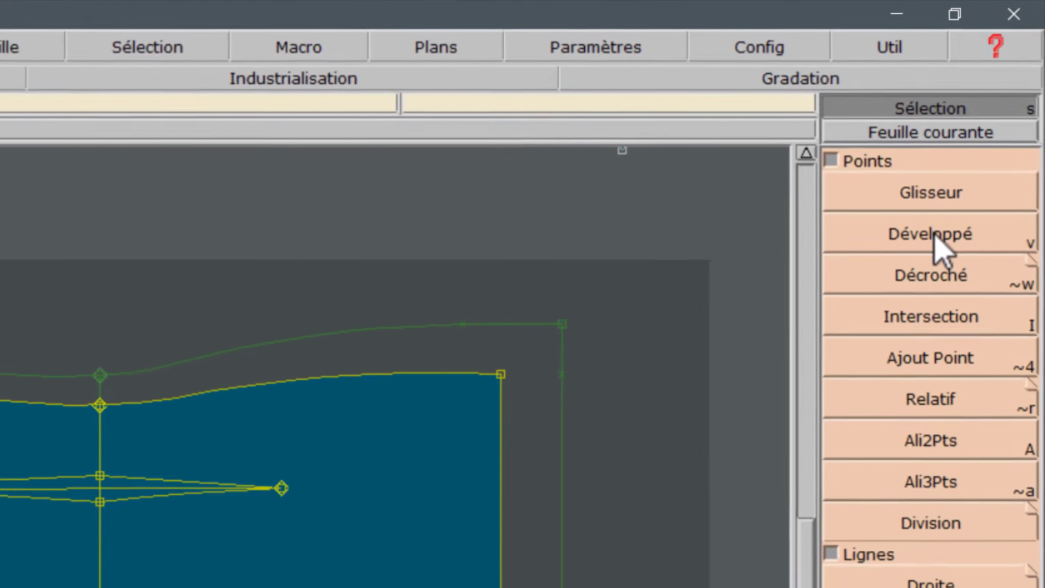
left_click(931, 244)
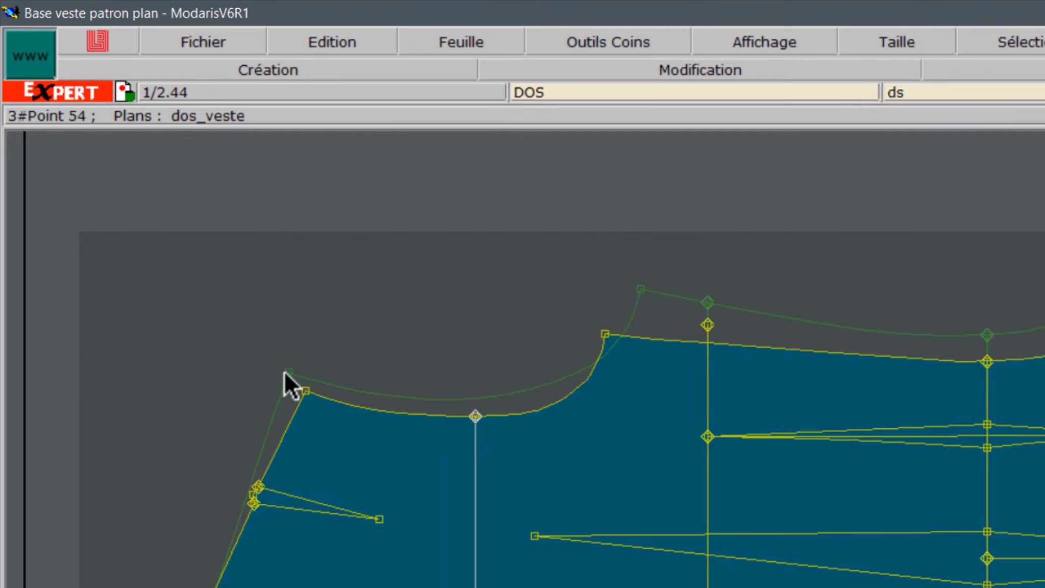
left_click(236, 308)
key("space")
mouse_move(324, 393)
middle_mouse_down()
mouse_move(363, 390)
mouse_move(412, 410)
mouse_move(471, 405)
middle_mouse_up()
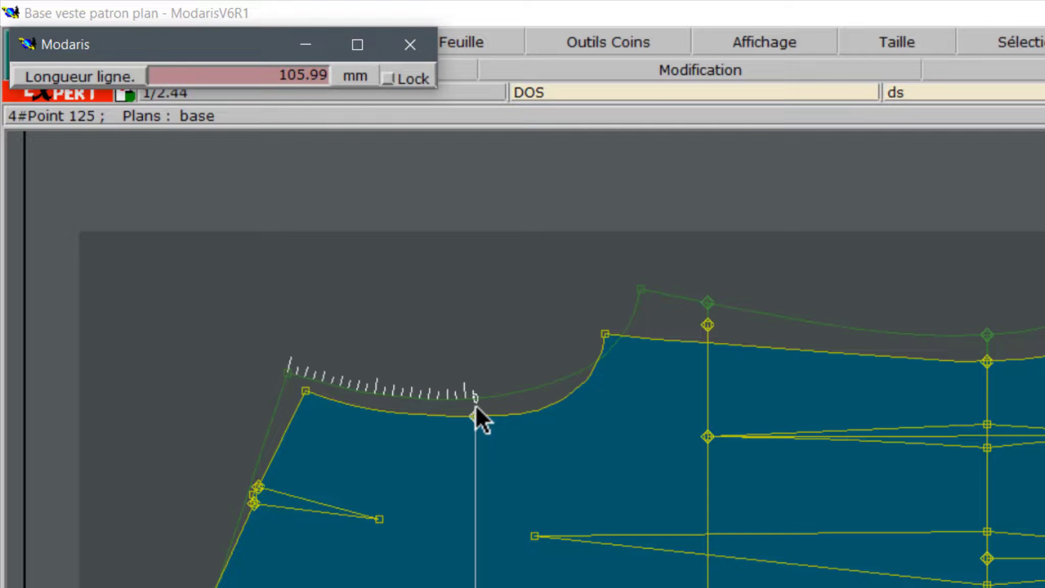
key("Down")
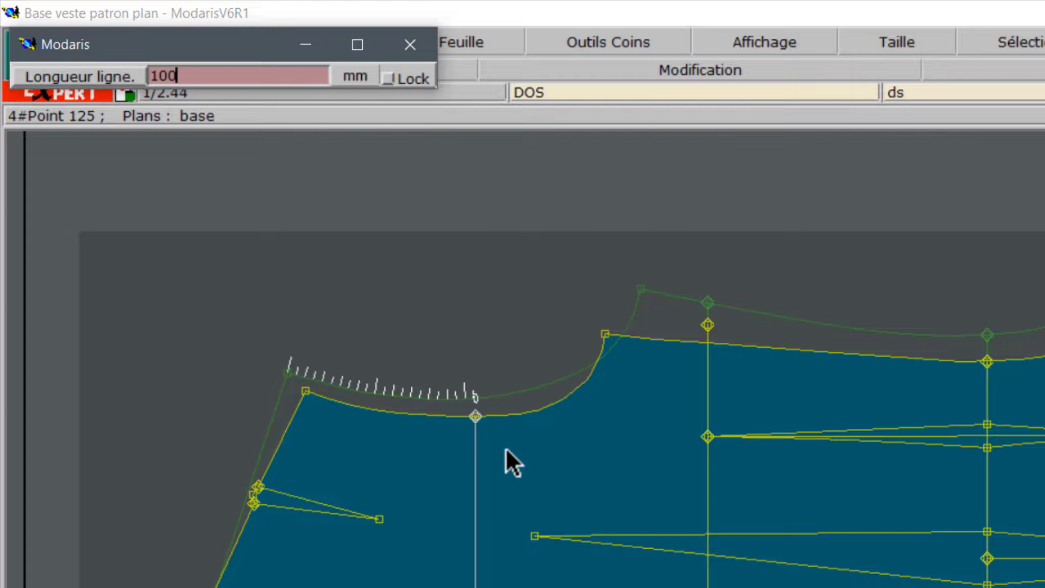
left_click(509, 373)
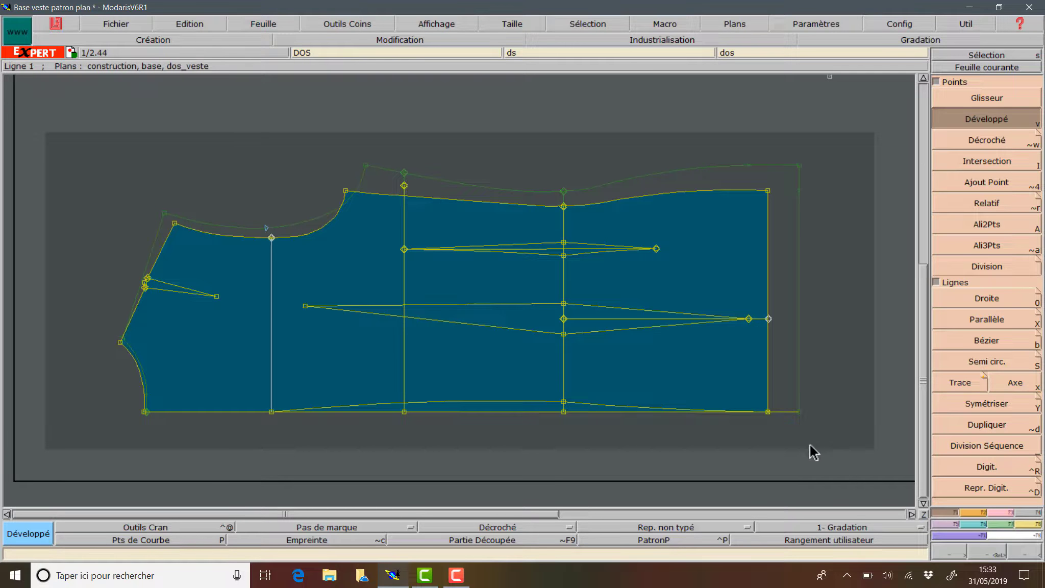
- Divide the waistline segment between the facing edges of the two waist darts into 2 equal parts
key("Return")
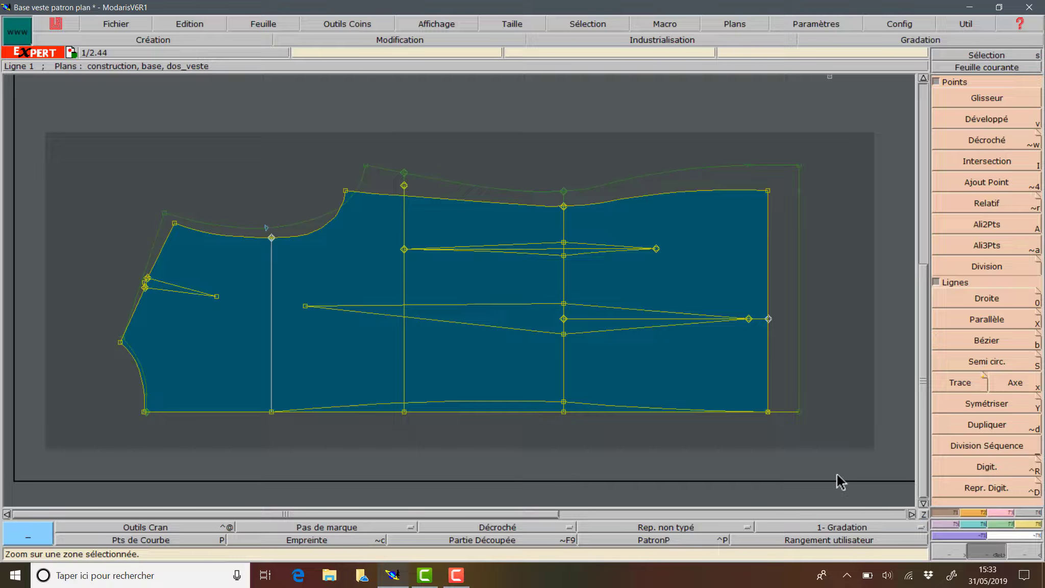
left_click_drag(69, 115, 581, 451)
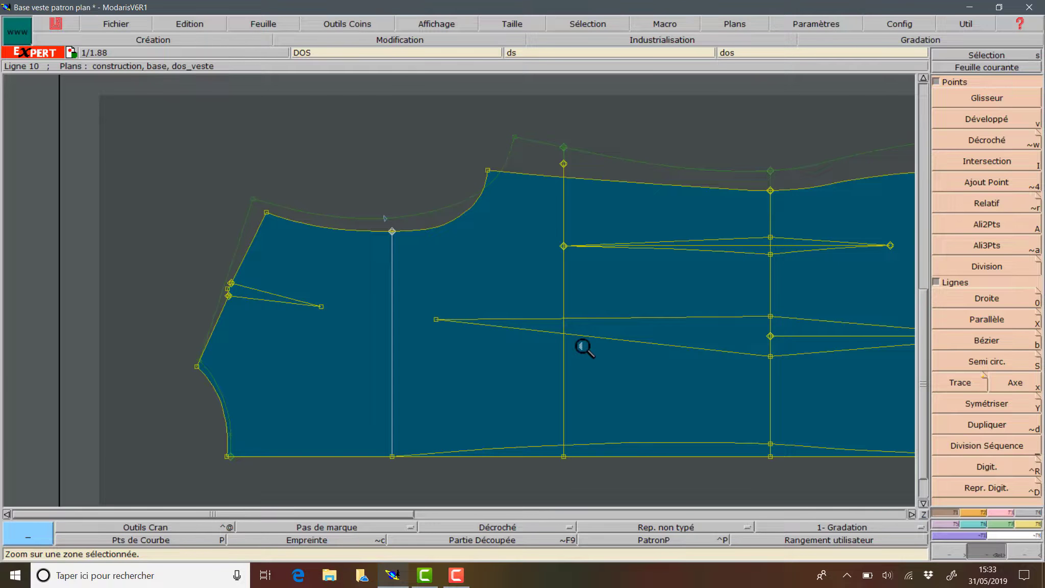
left_click(962, 65)
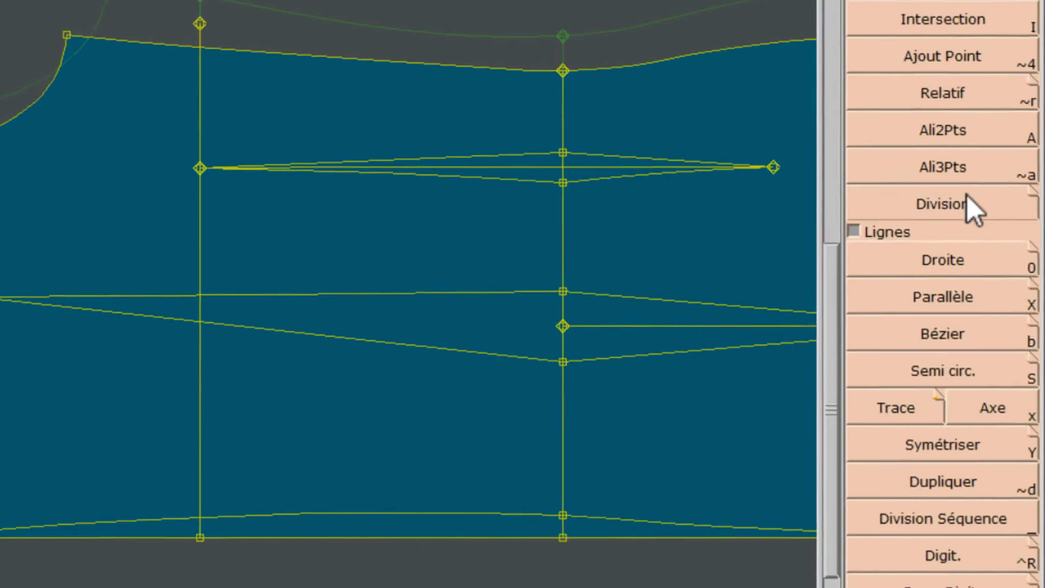
left_click(994, 265)
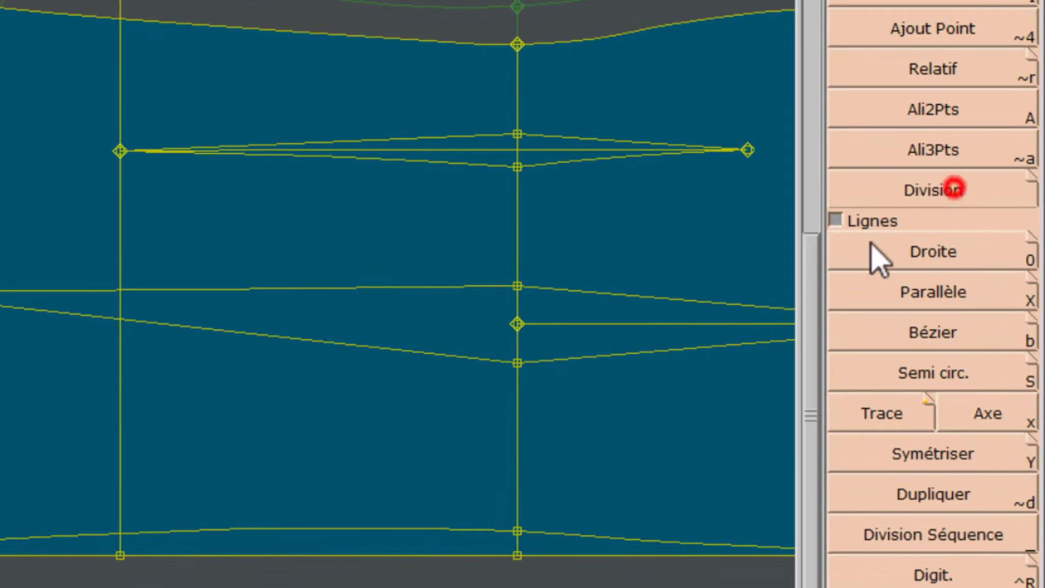
left_click(518, 287)
left_click(517, 167)
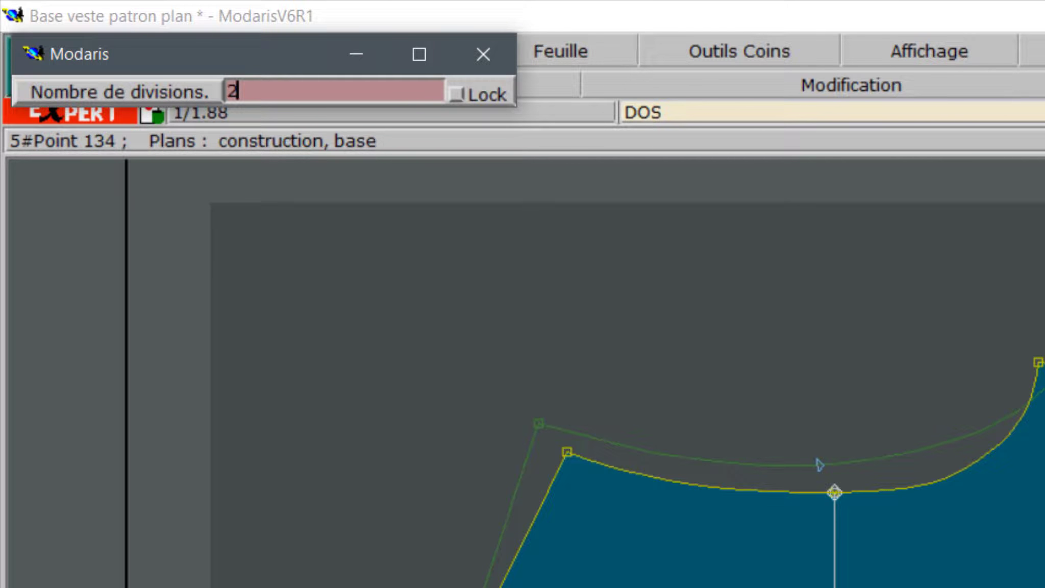
type("2")
key("Return")
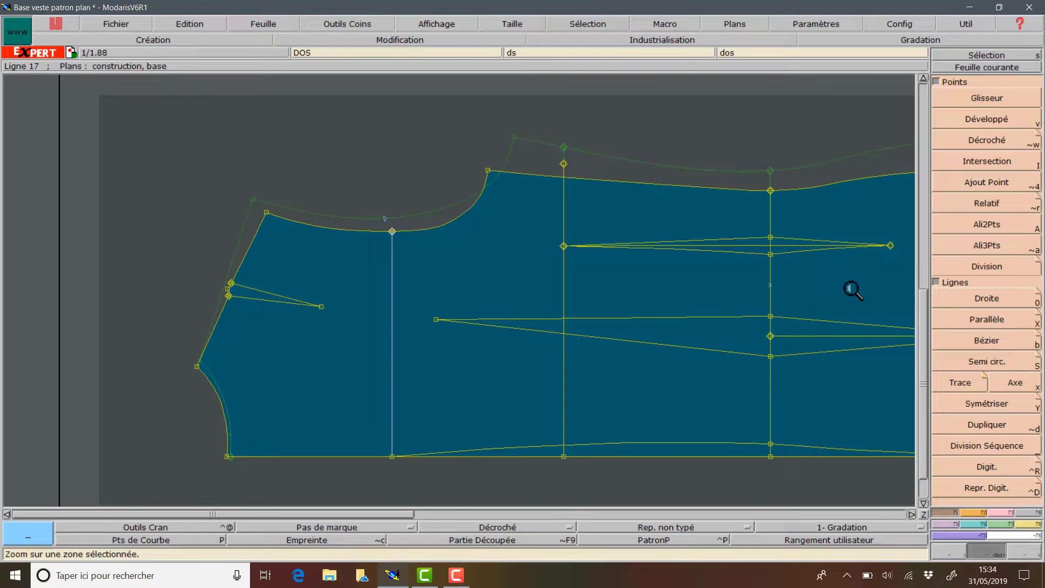
- Add a point on the waistline 15 mm from the division midpoint, toward the side dart
left_click_drag(712, 124, 842, 396)
left_click(995, 184)
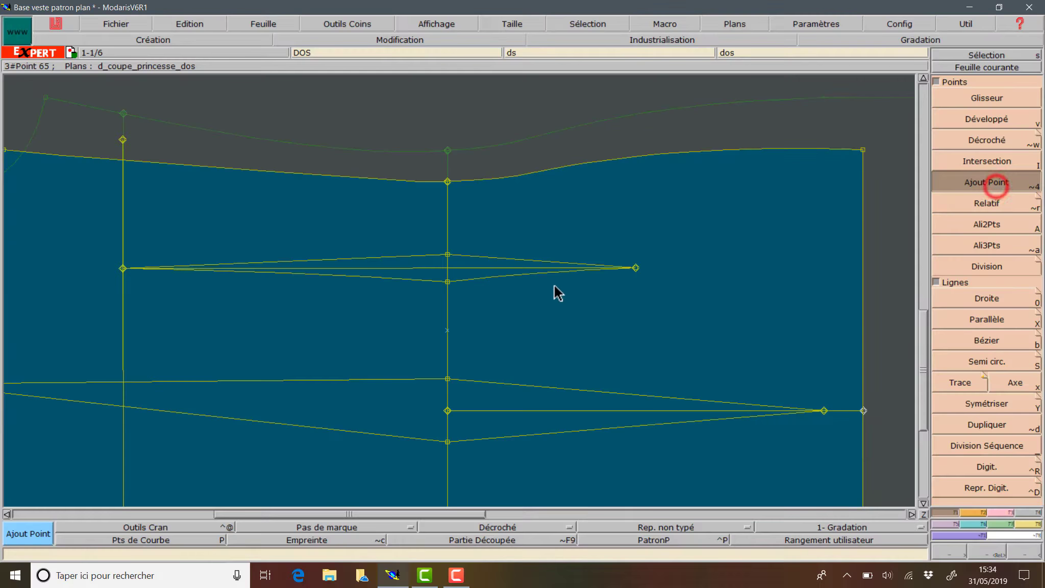
left_click(447, 330)
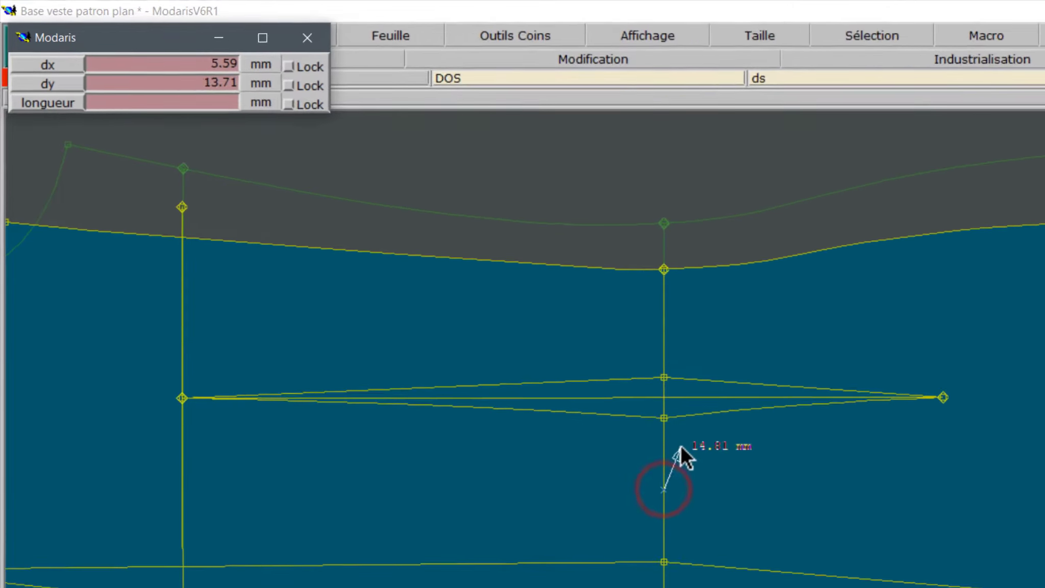
key("Down")
key("Down")
key("Down")
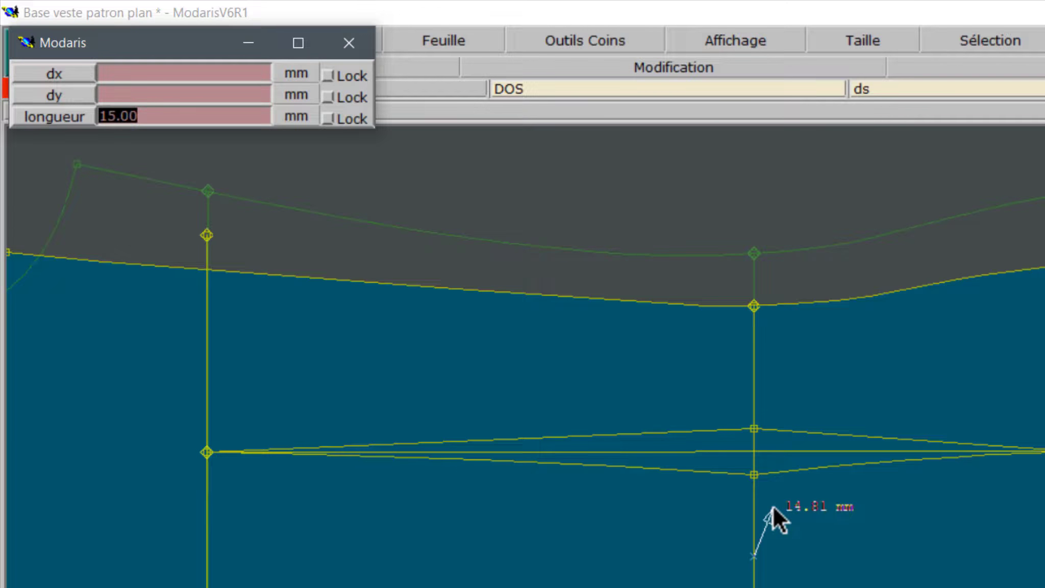
key("Return")
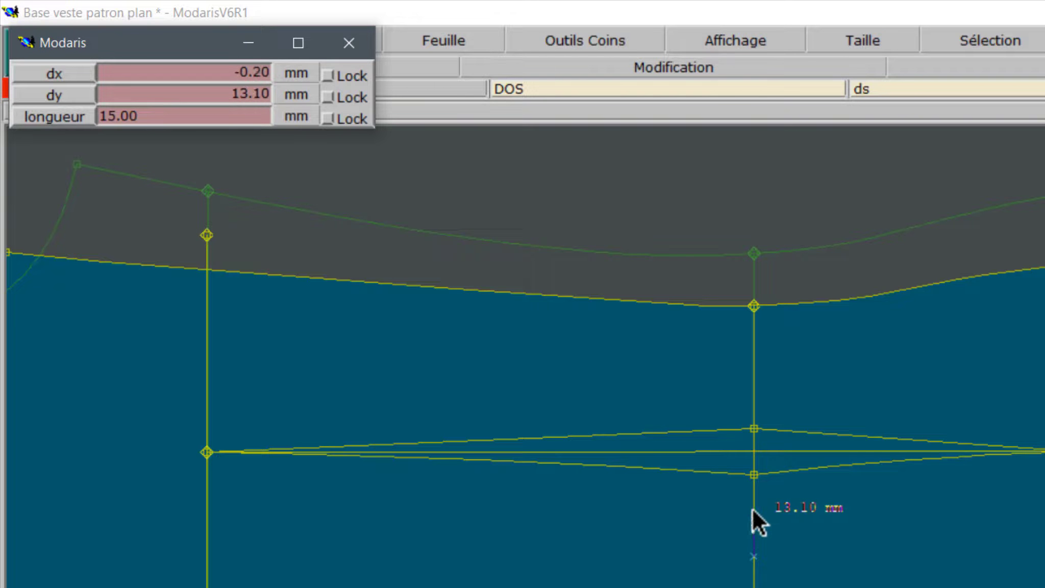
left_click(754, 505)
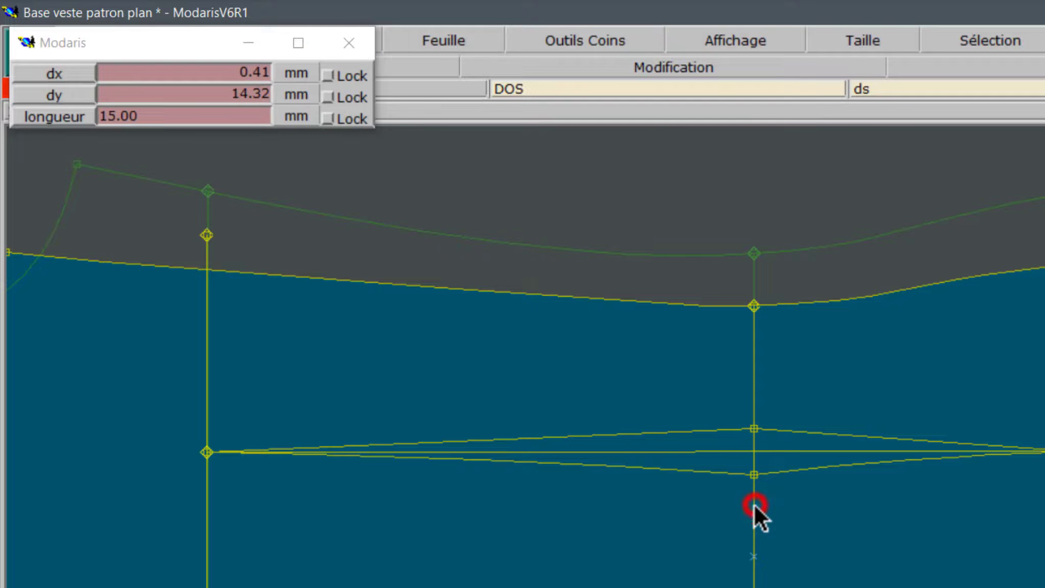
- Add a second point on the waistline 15 mm from the same midpoint, toward the centre-back dart
left_click(754, 555)
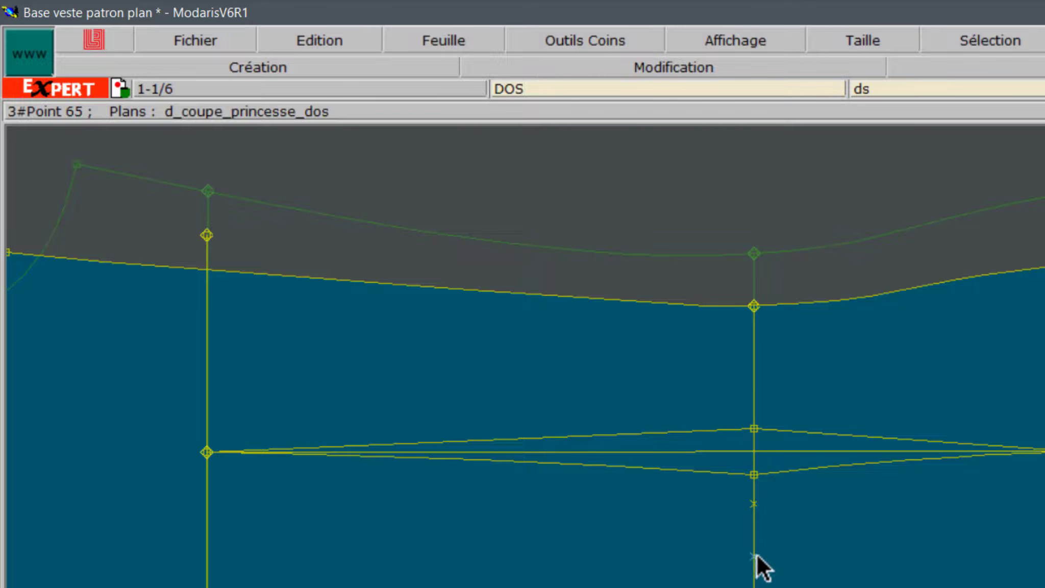
key("Down")
key("Down")
key("Down")
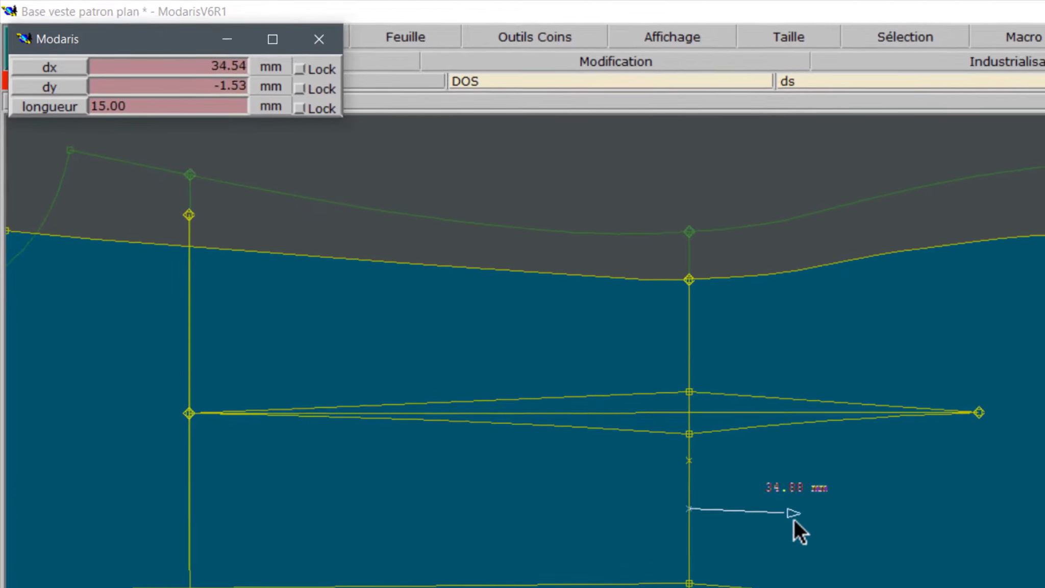
left_click(664, 537)
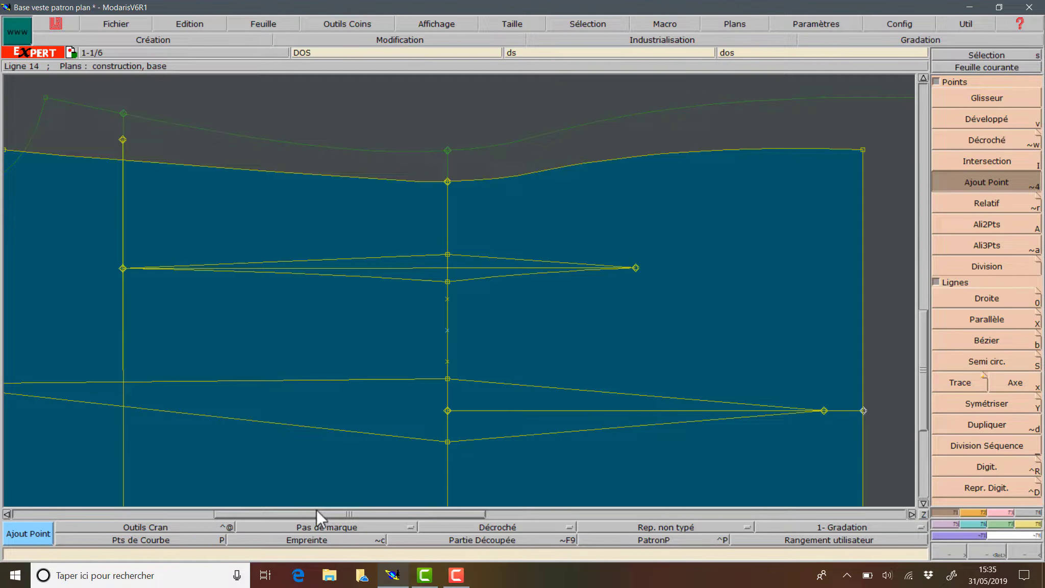
- Draw a horizontal straight line with Droite from the waistline midpoint toward the hem, ending past the yellow base hem
left_click_drag(315, 514, 283, 510)
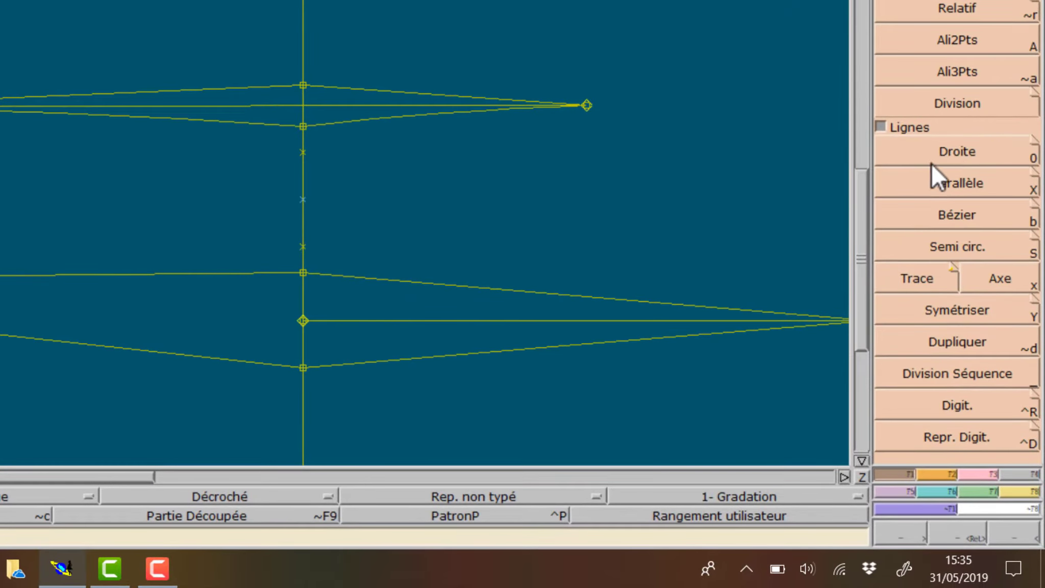
left_click(970, 208)
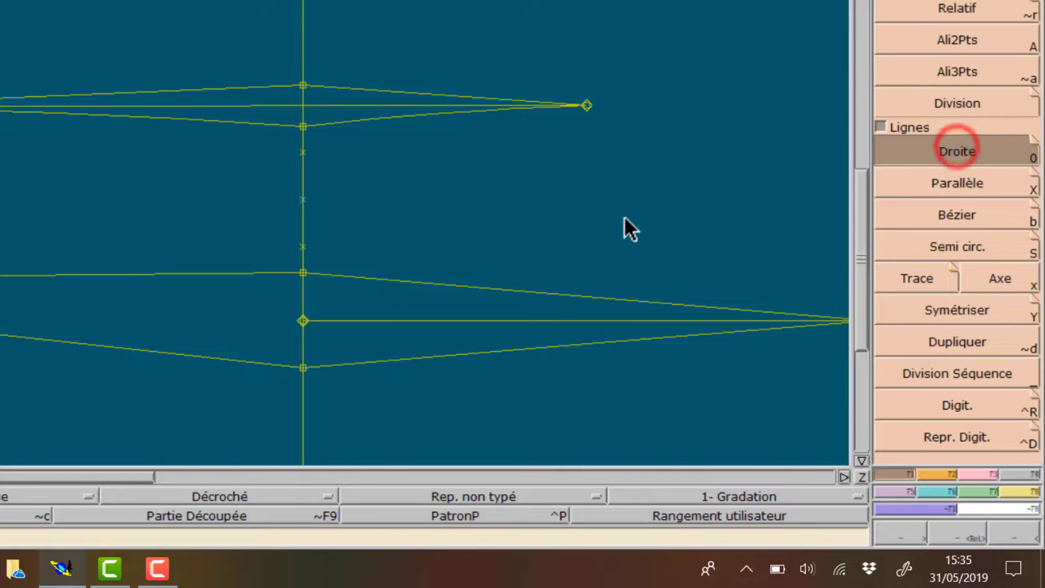
left_click(302, 198)
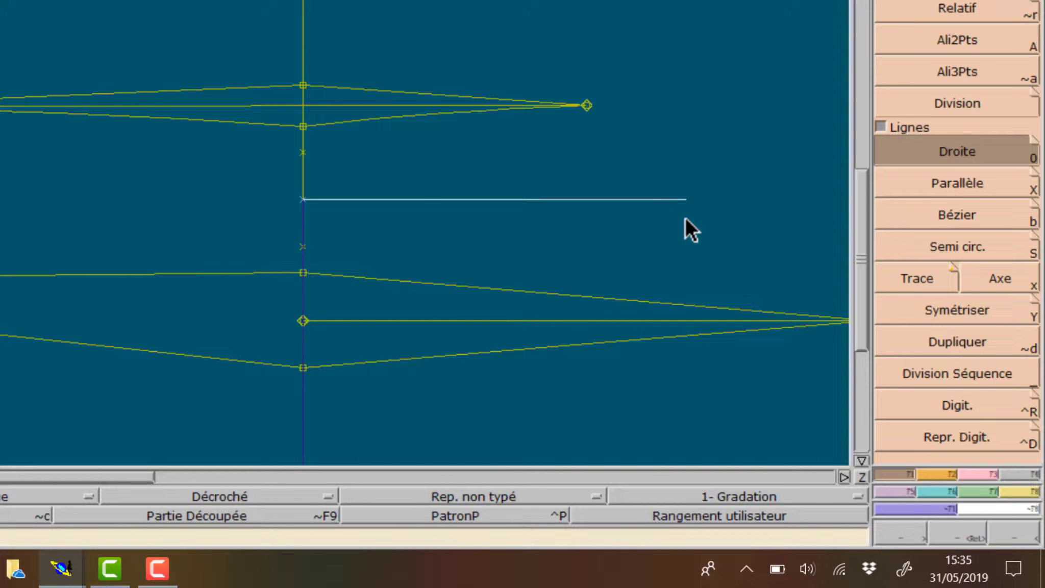
left_click(724, 224)
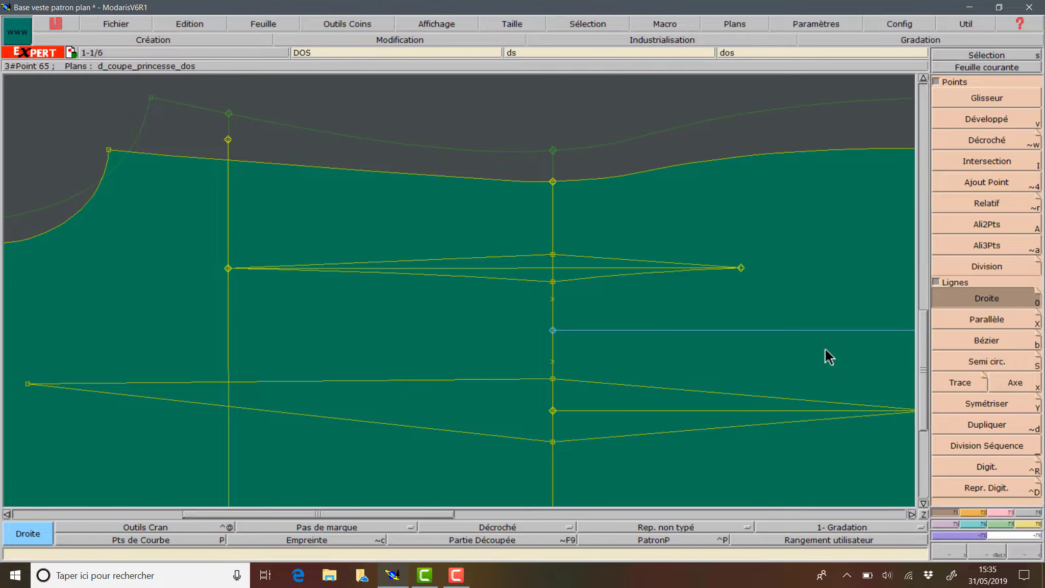
- Align the free end of the new line with the green jacket hem corner using Ali2Pts
key("z")
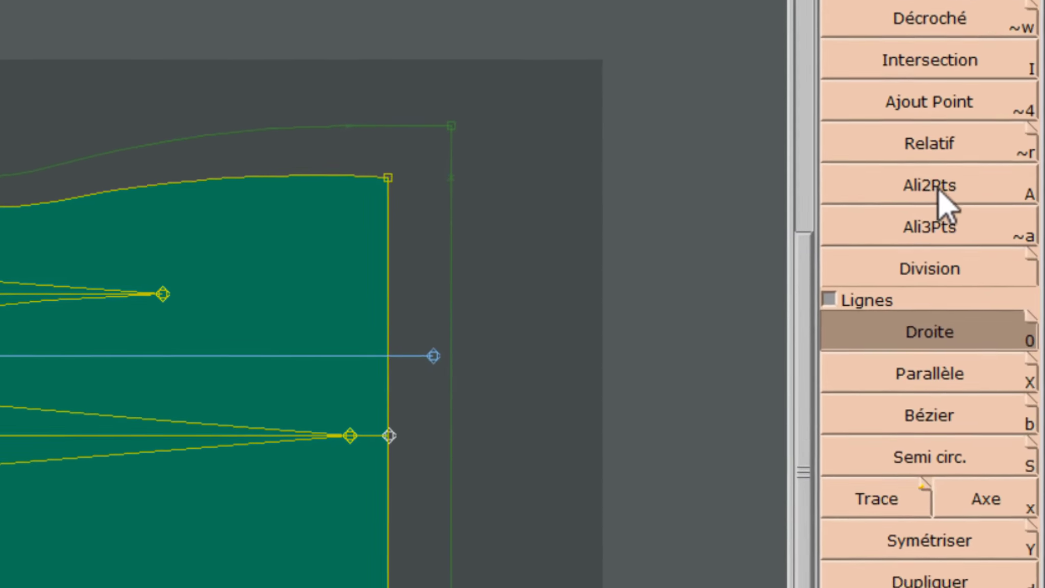
left_click(989, 224)
left_click(443, 124)
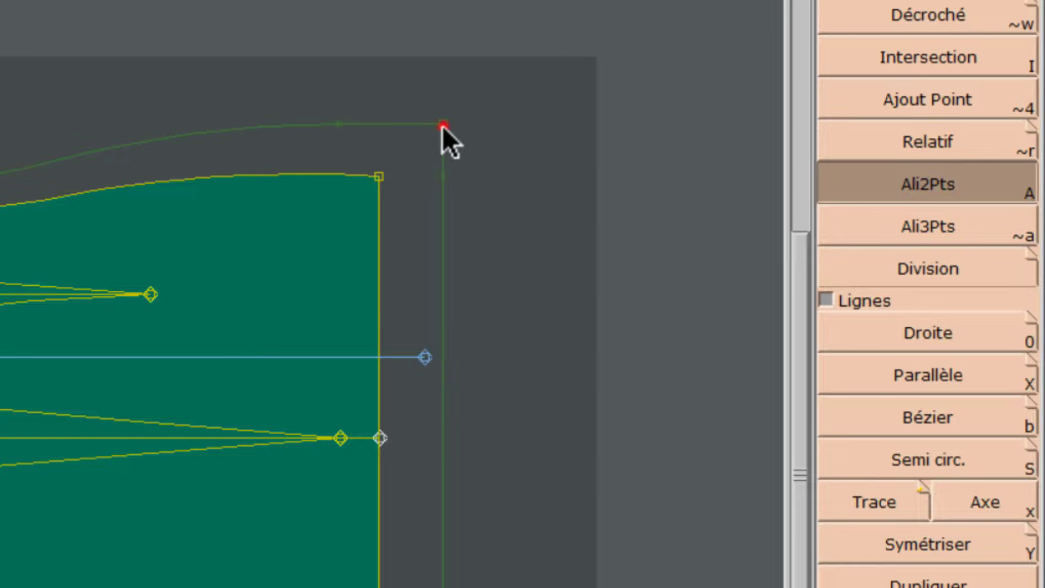
left_click(434, 357)
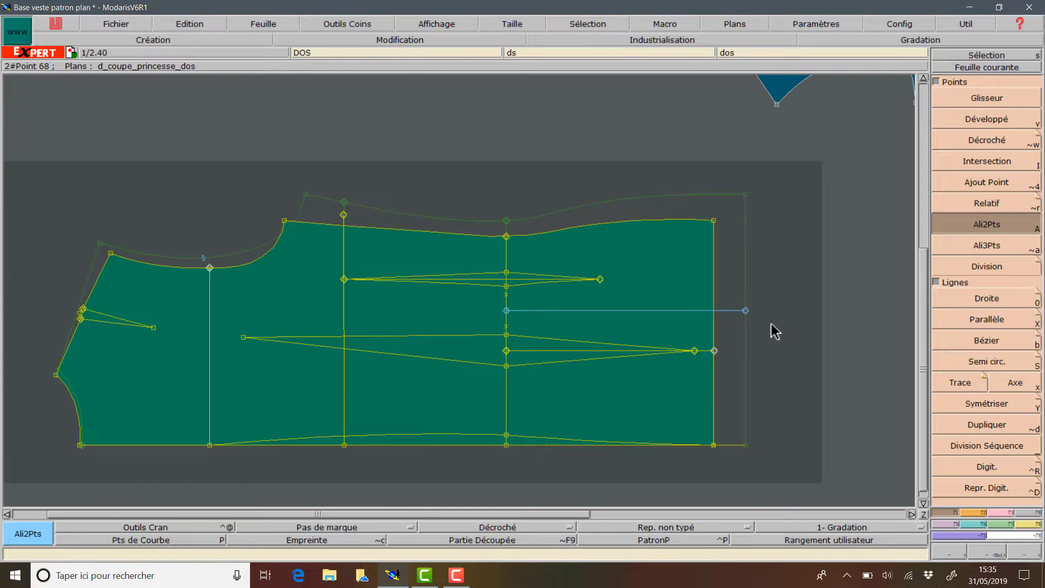
- Extend the straight dart axis with All. Ligne beyond the waistline toward the shoulder, ending between the chest line and the armhole reference line
key("F3")
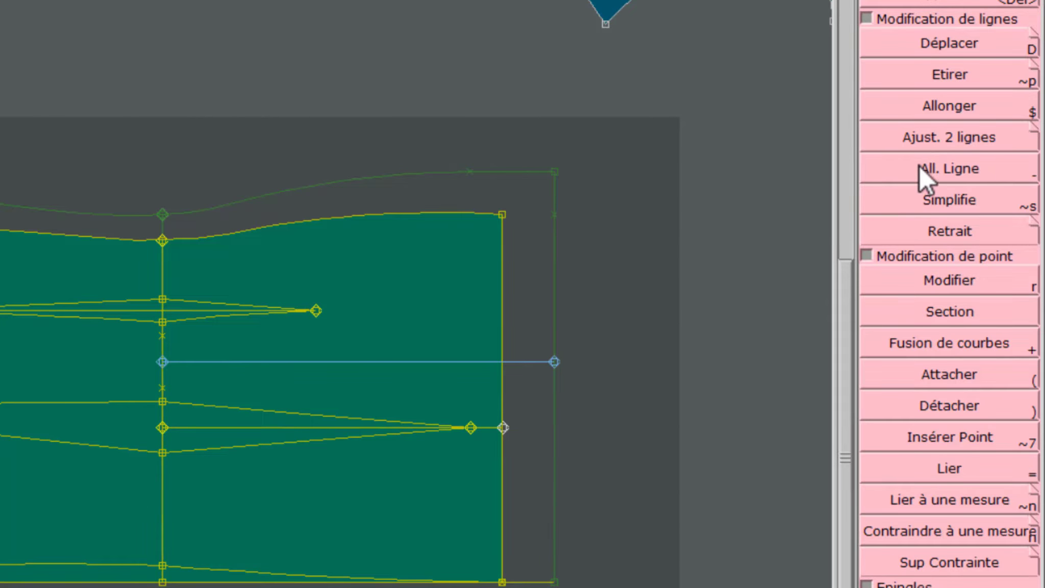
left_click(920, 168)
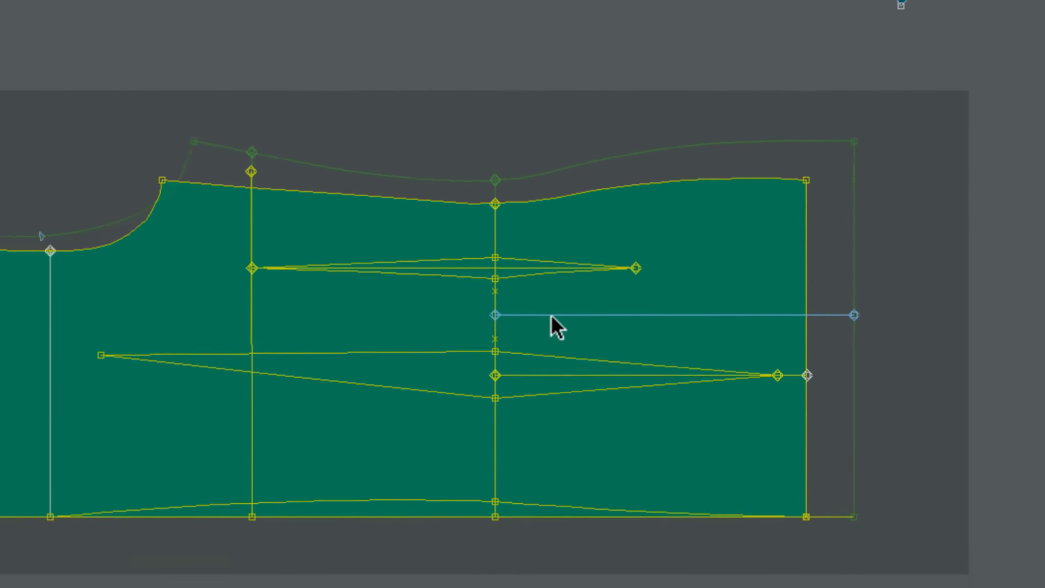
left_click(224, 362)
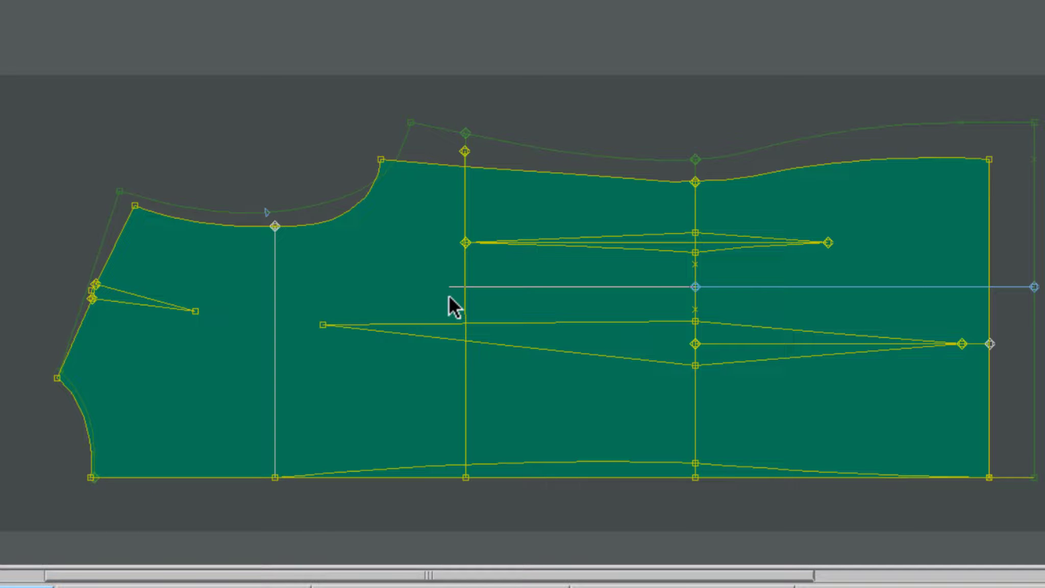
left_click(374, 304)
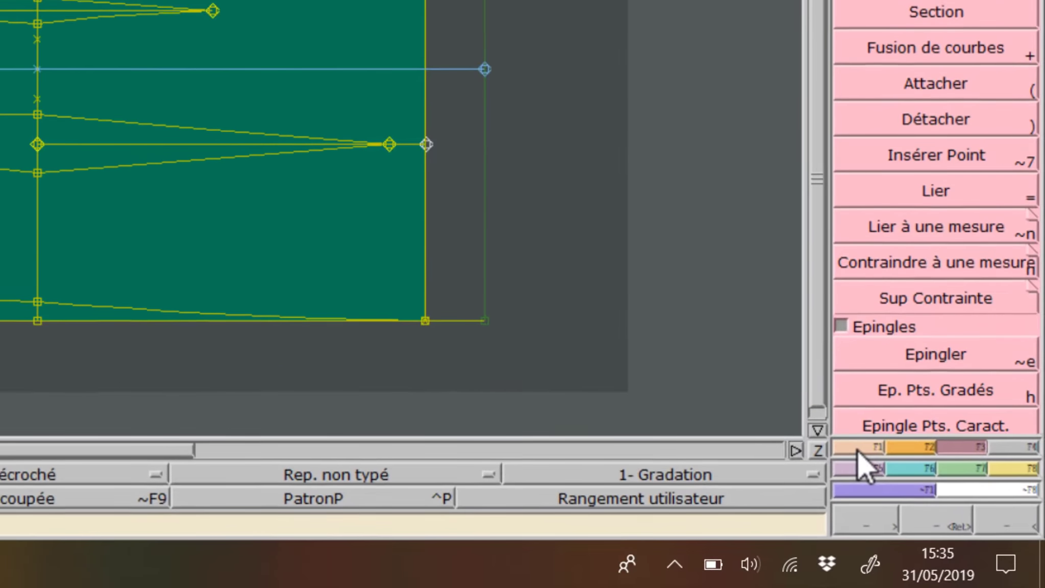
- Draw a Bézier seam from the 100 mm mark on the green armhole through two shaping points to the waist point nearer the centre-back dart
left_click(856, 448)
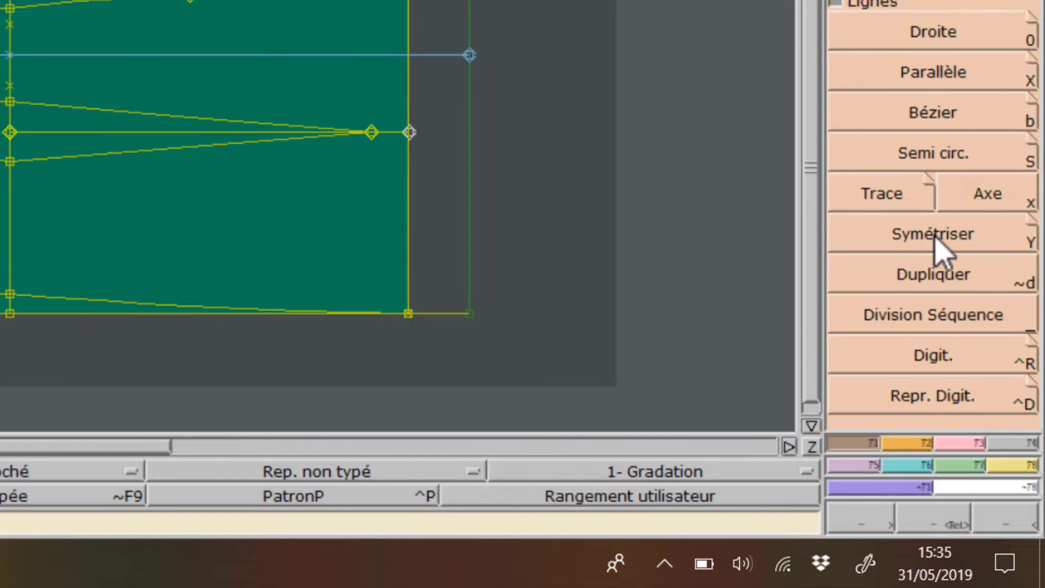
left_click(932, 113)
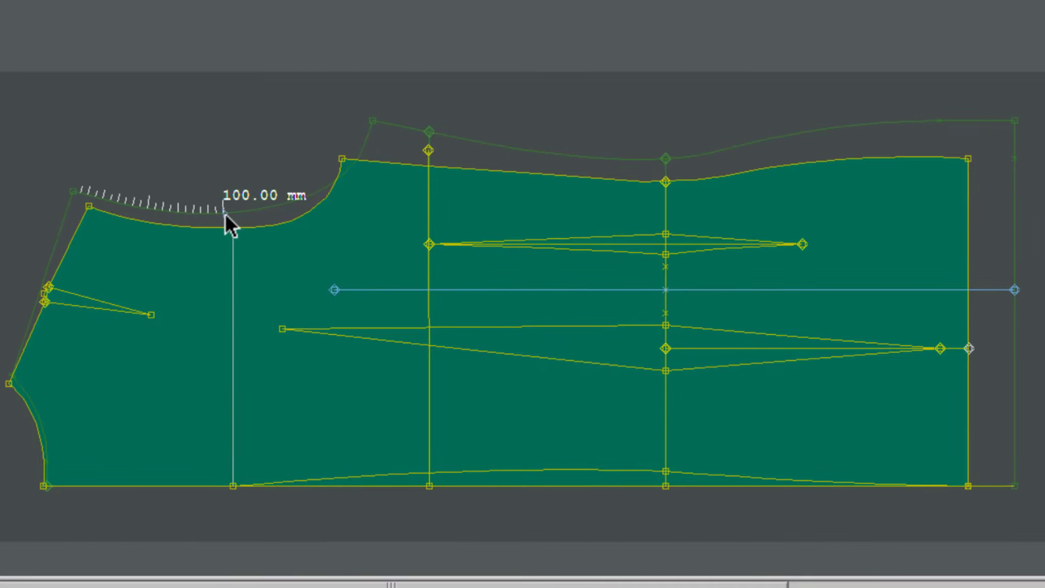
left_click(209, 267)
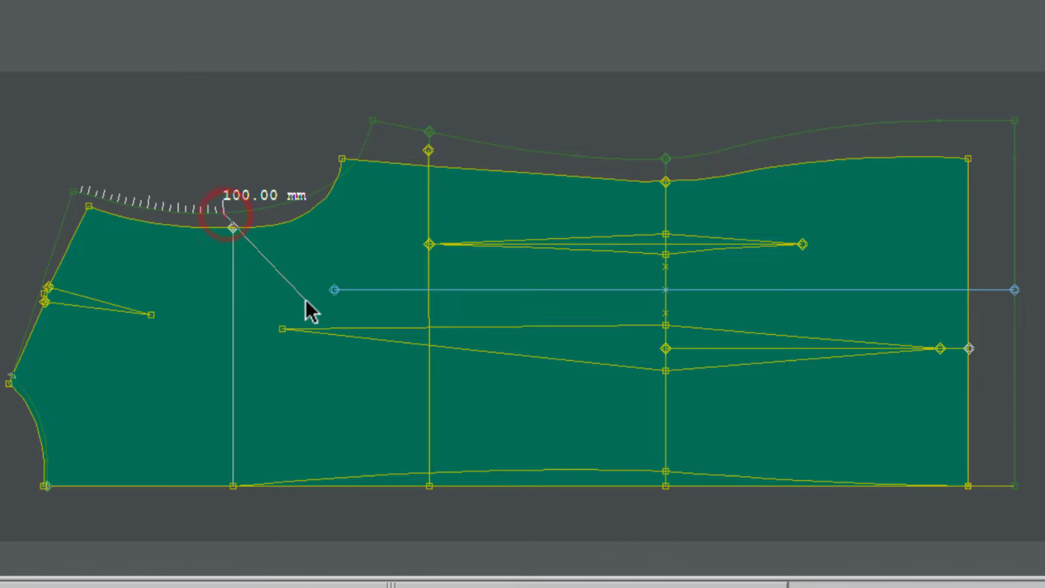
key("Escape")
left_click(288, 268)
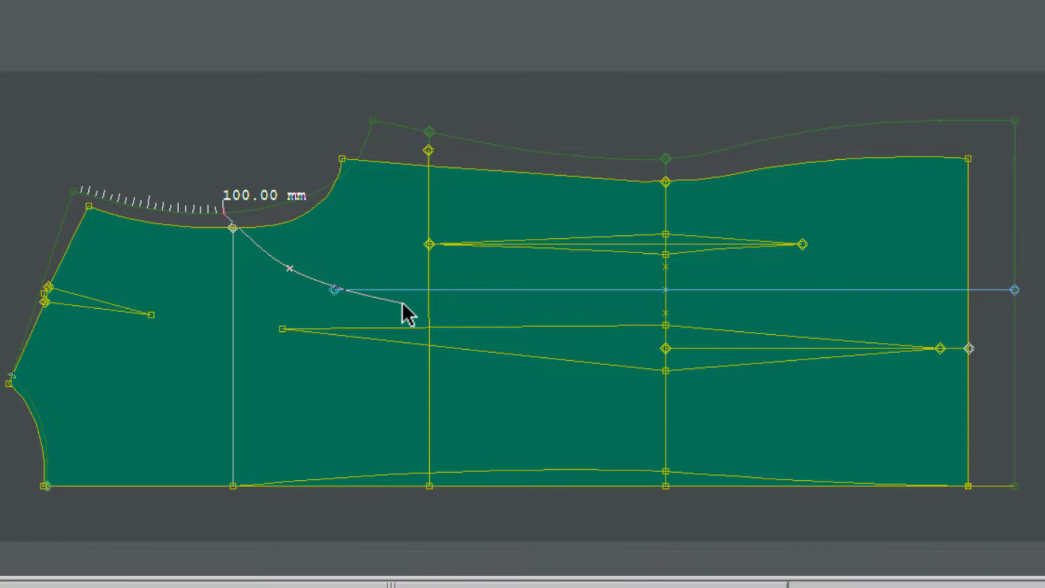
left_click(404, 301)
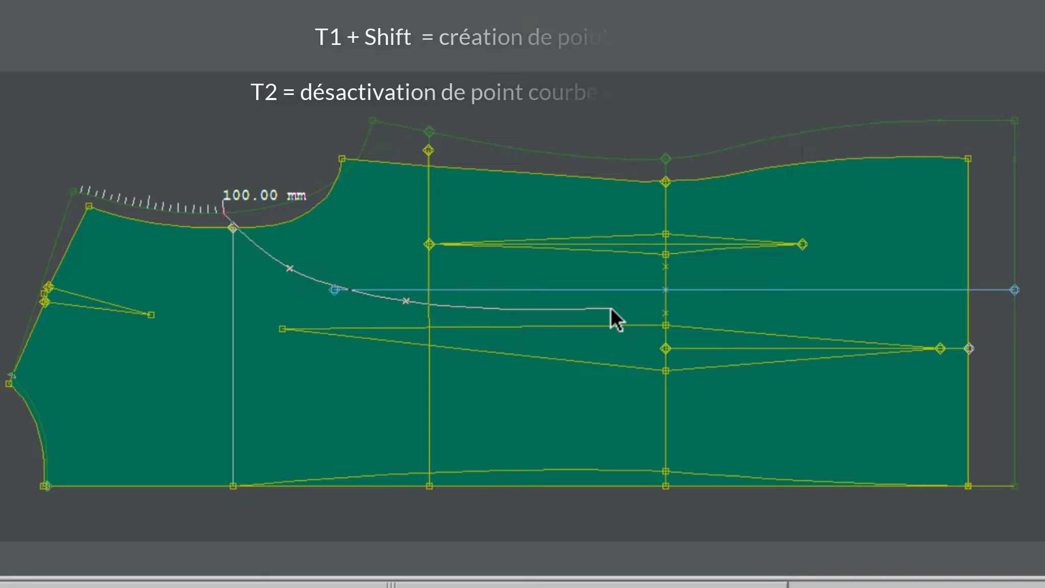
left_click(666, 311, "shift")
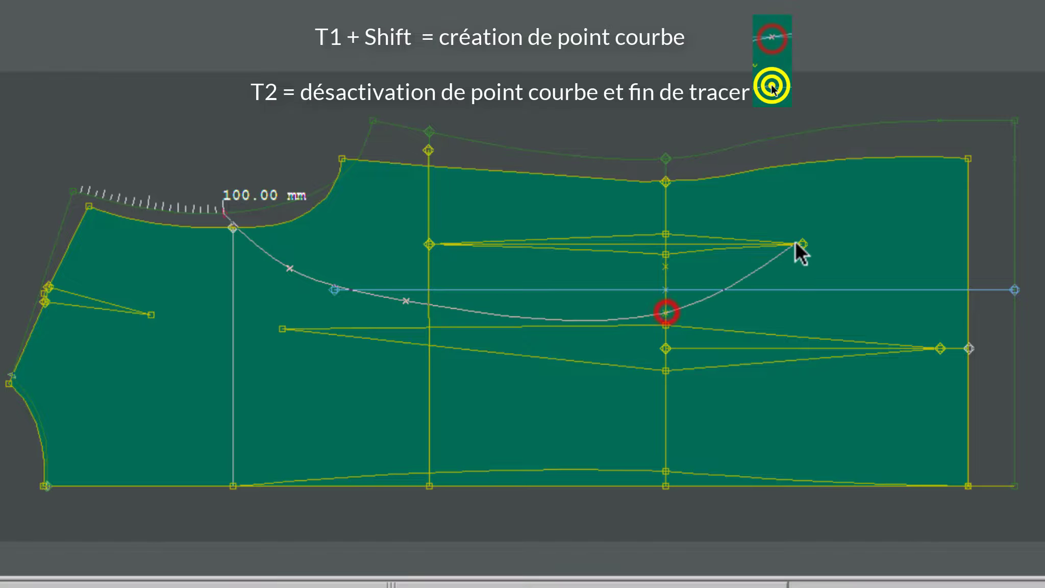
left_click(802, 290, "shift")
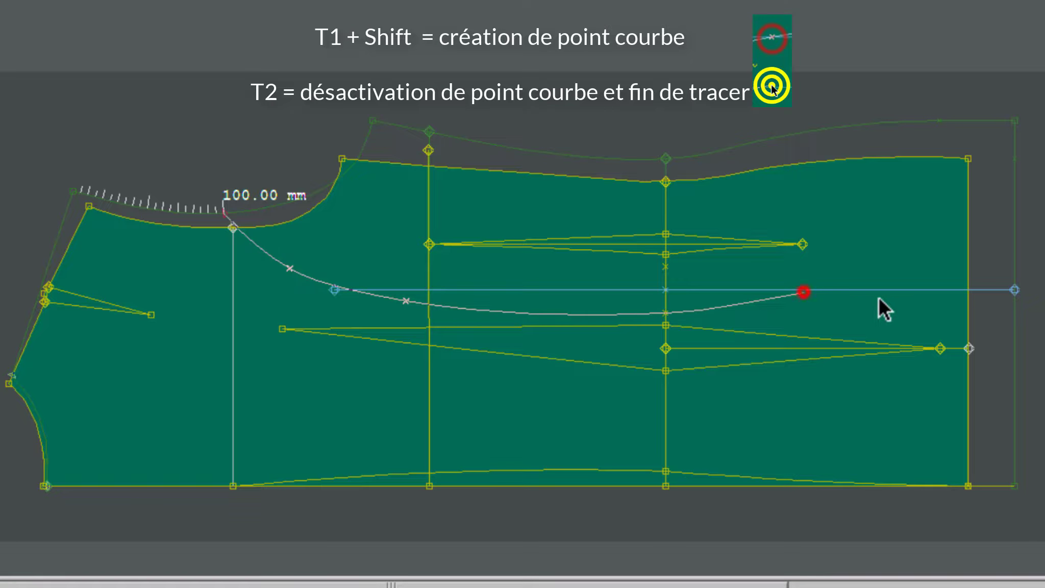
middle_click(877, 294)
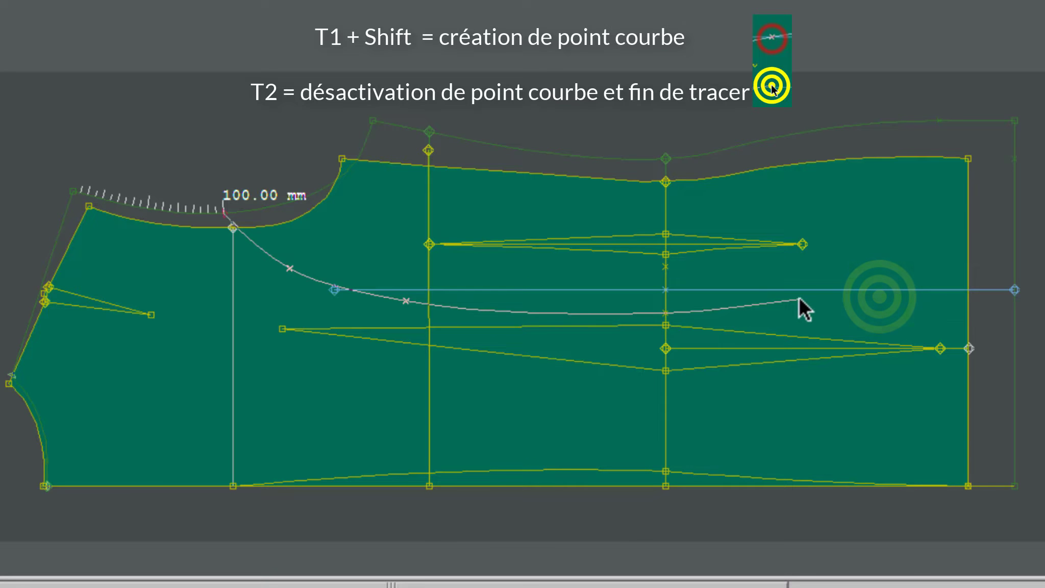
left_click(803, 290, "shift")
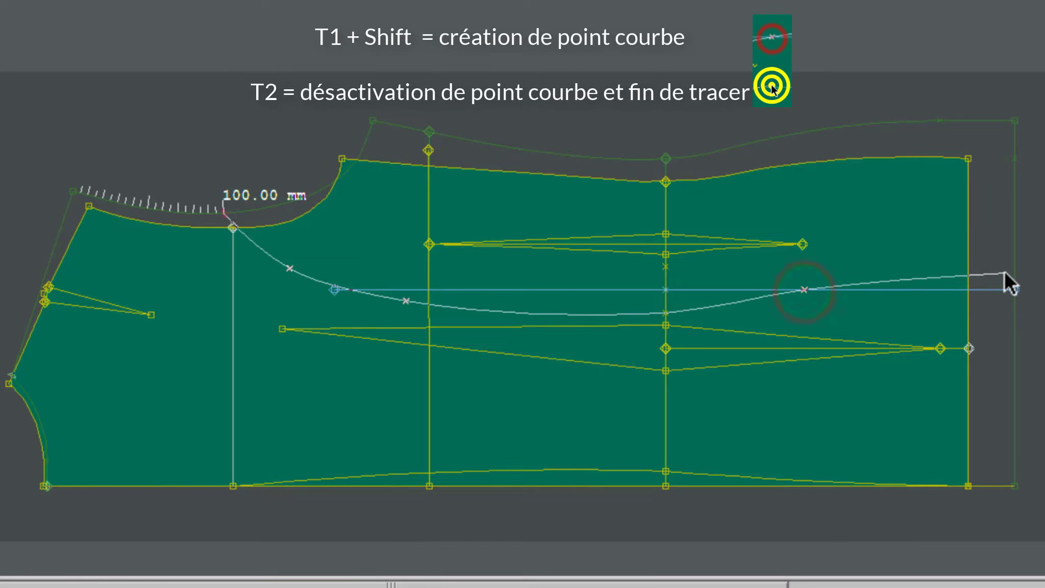
middle_click(998, 288)
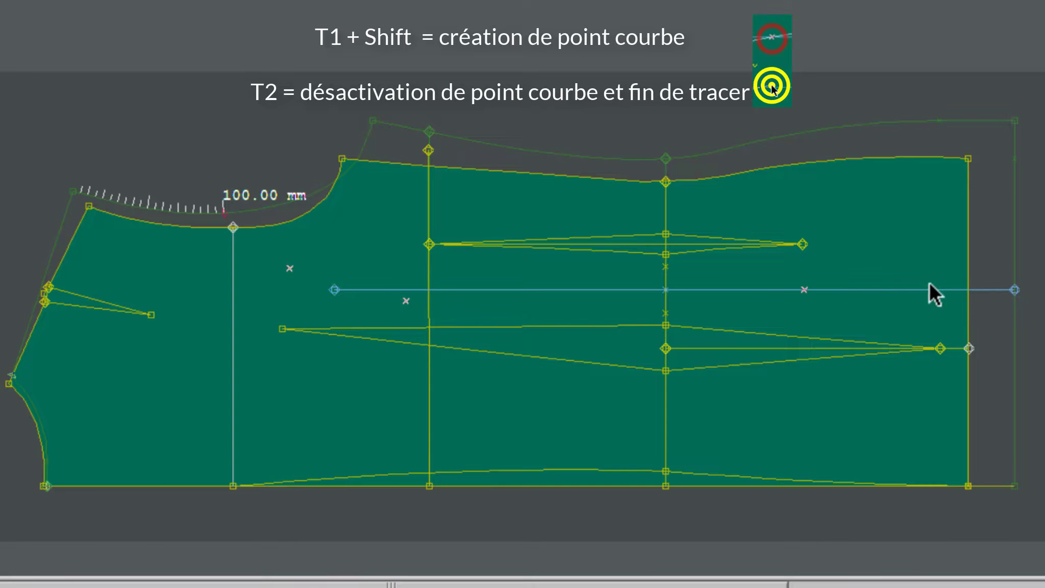
middle_click(834, 290)
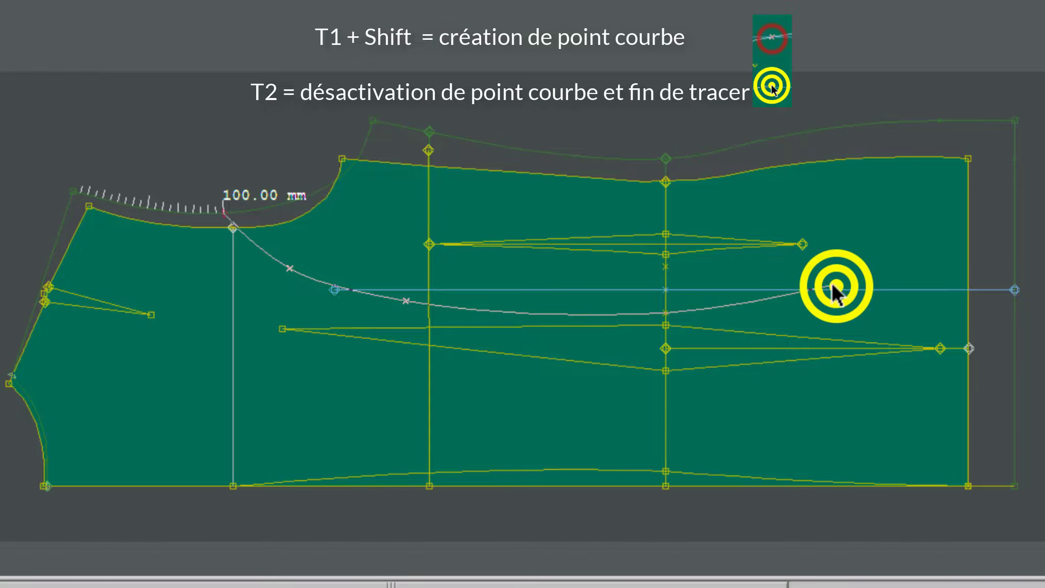
- Continue the Bézier seam through a curve point below the waist, join the straight axis and finish at its hem end
left_click(737, 301, "shift")
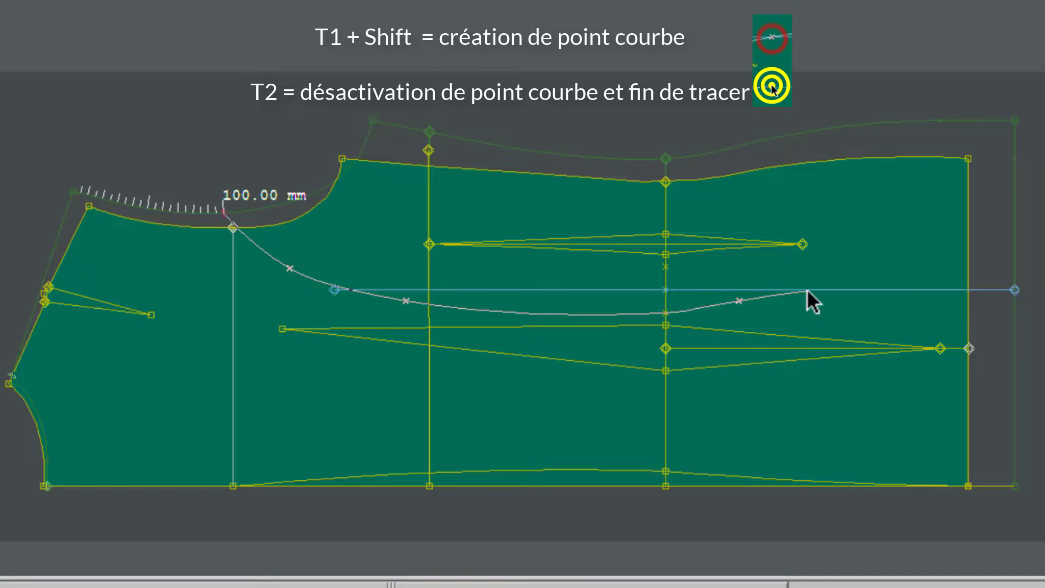
left_click(806, 289, "shift")
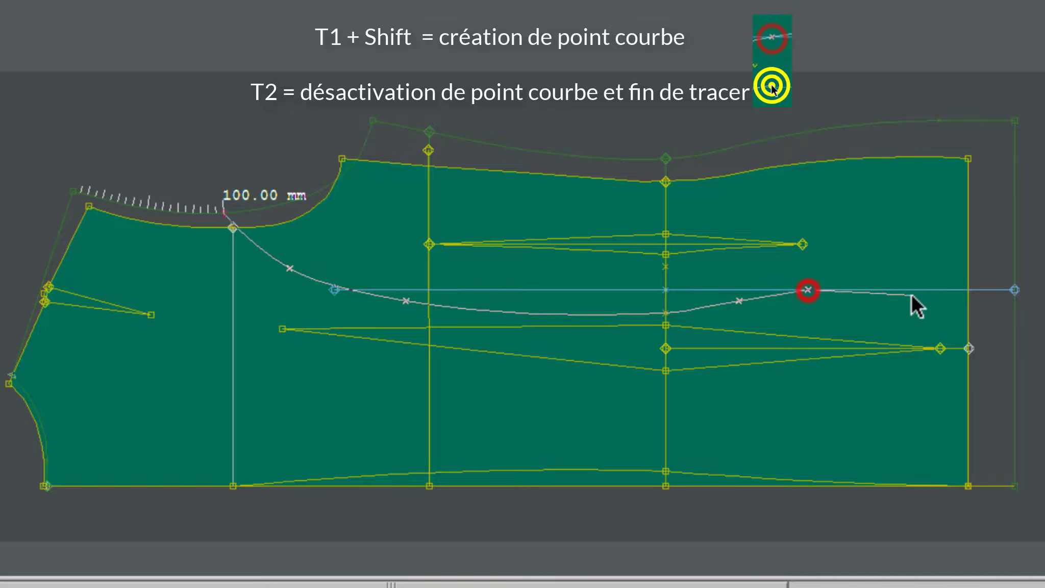
middle_click(1014, 290)
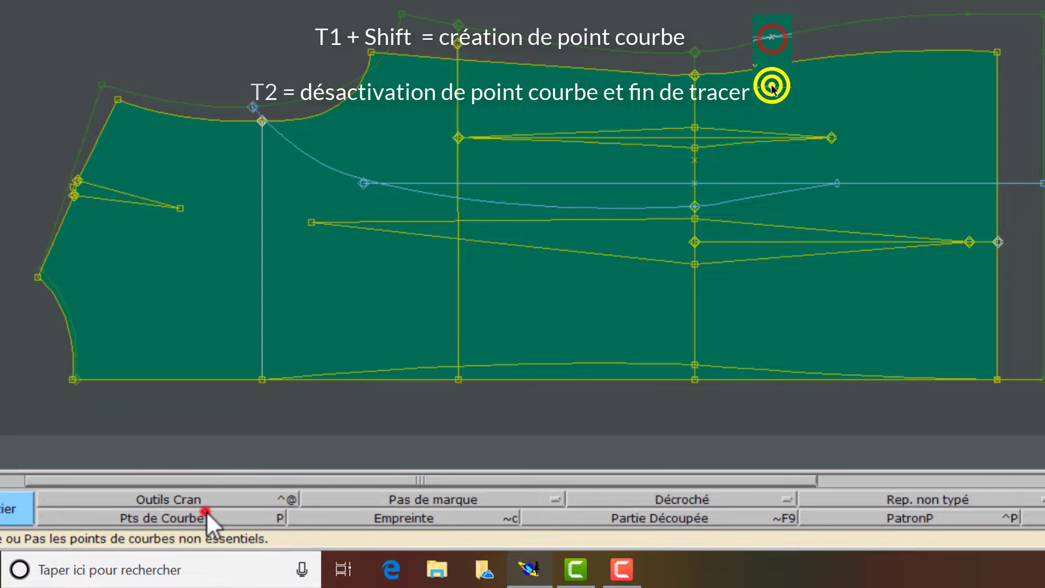
- Display the curve points and adjust the seam's curve point between the waist and the dart tip with Modifier
left_click(205, 511)
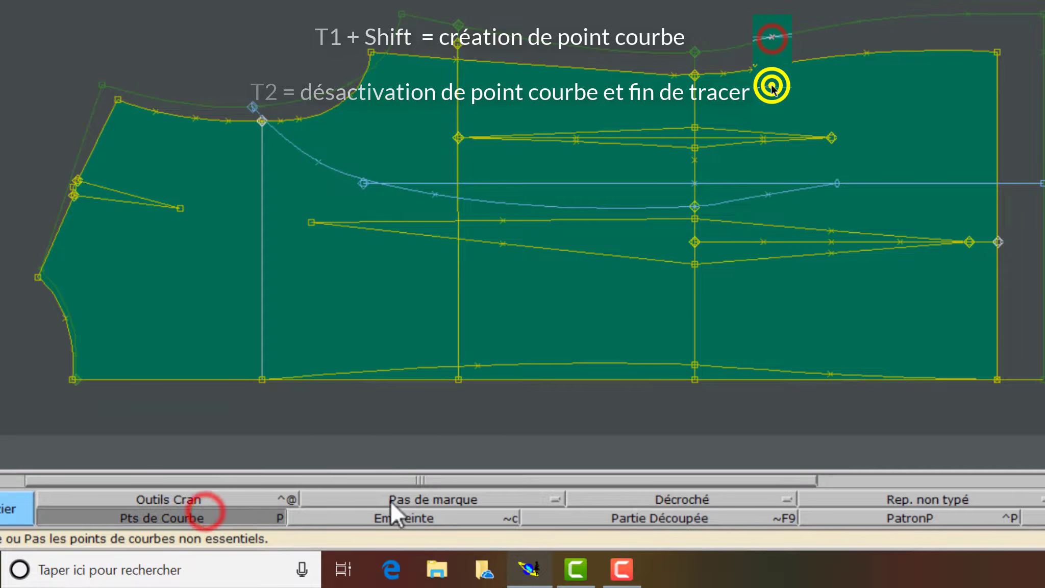
left_click(763, 193)
left_click(778, 199)
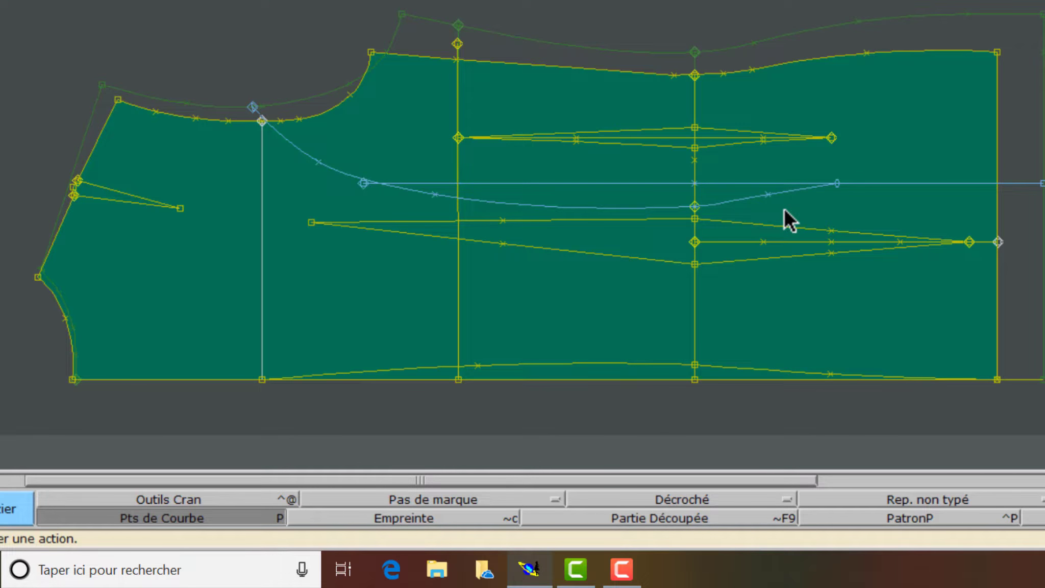
key("e")
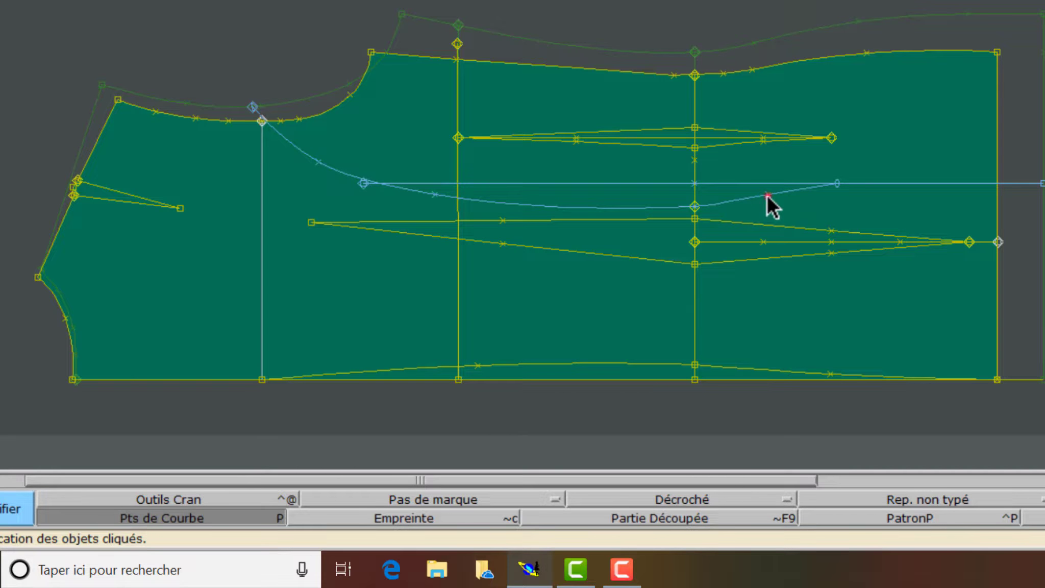
key("r")
left_click(764, 193)
left_click(764, 193)
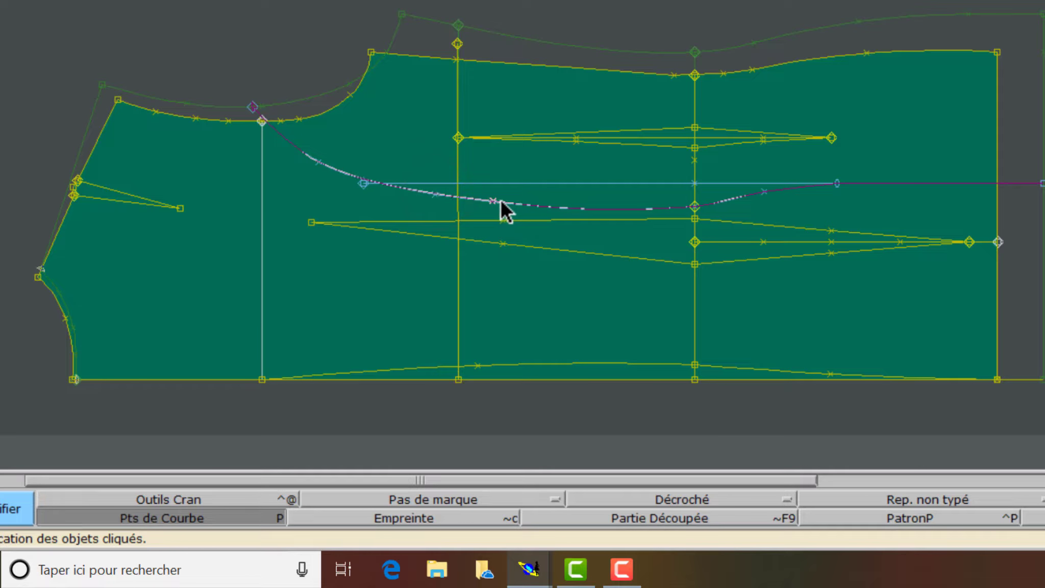
- Smooth the seam above the waist by moving its middle curve point toward the waist and slightly adjusting the one near the armhole
left_click(516, 203)
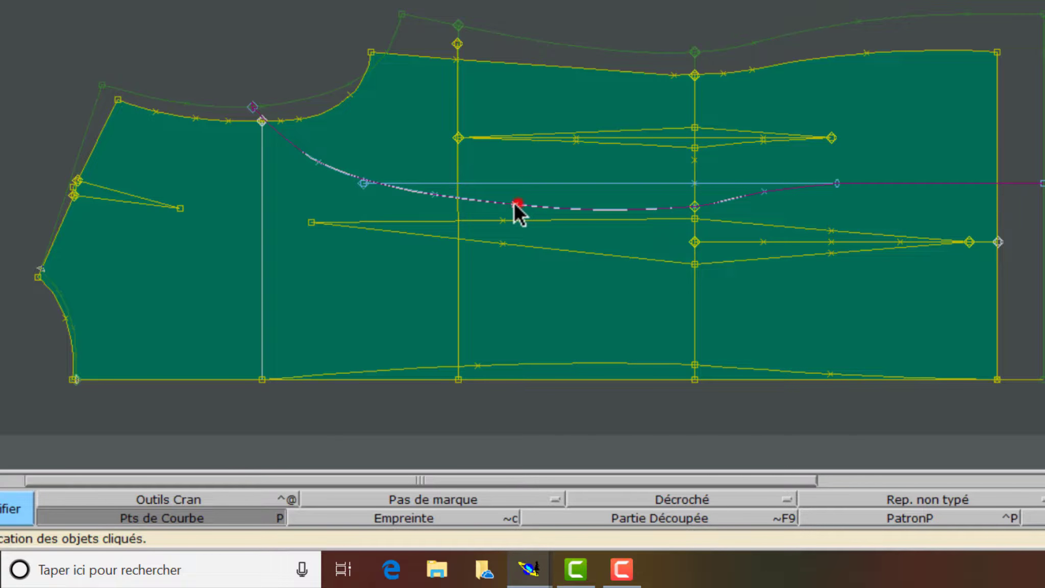
left_click(322, 164)
left_click(325, 167)
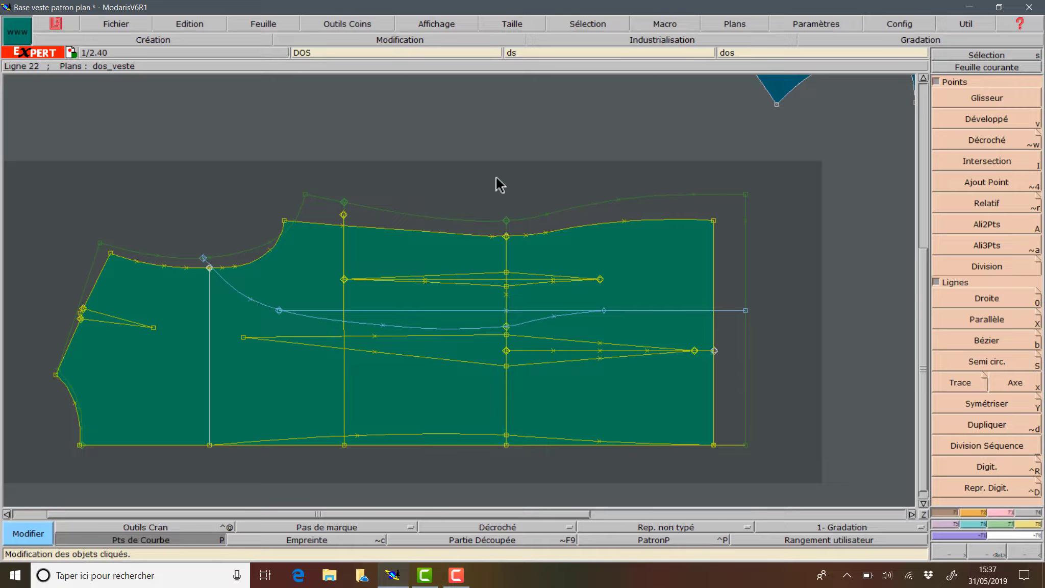
- Select the princess seam curve and set the straight dart line as the symmetry axis with Axe
left_click(529, 325)
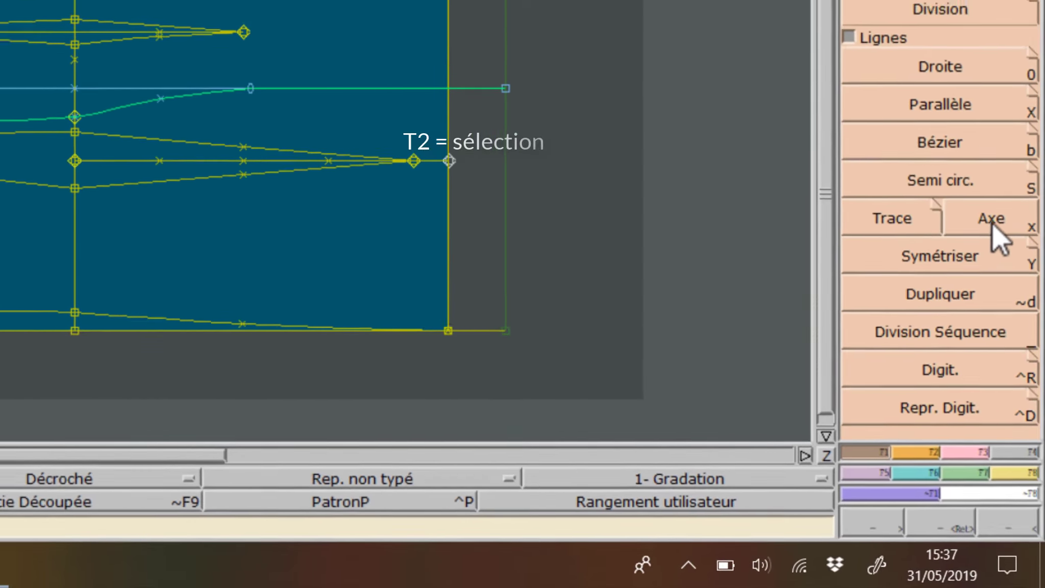
left_click(987, 188)
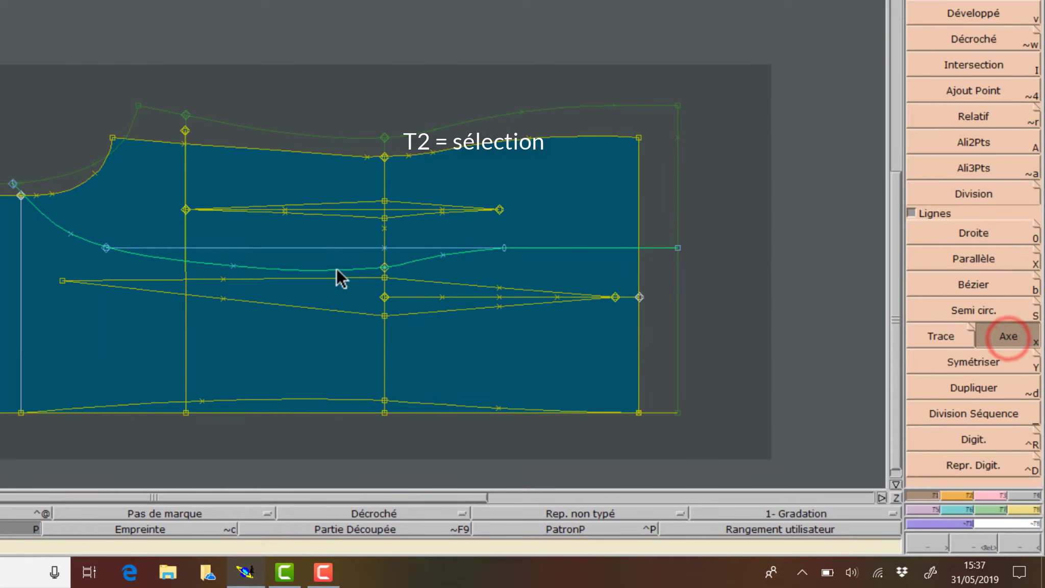
left_click(310, 249)
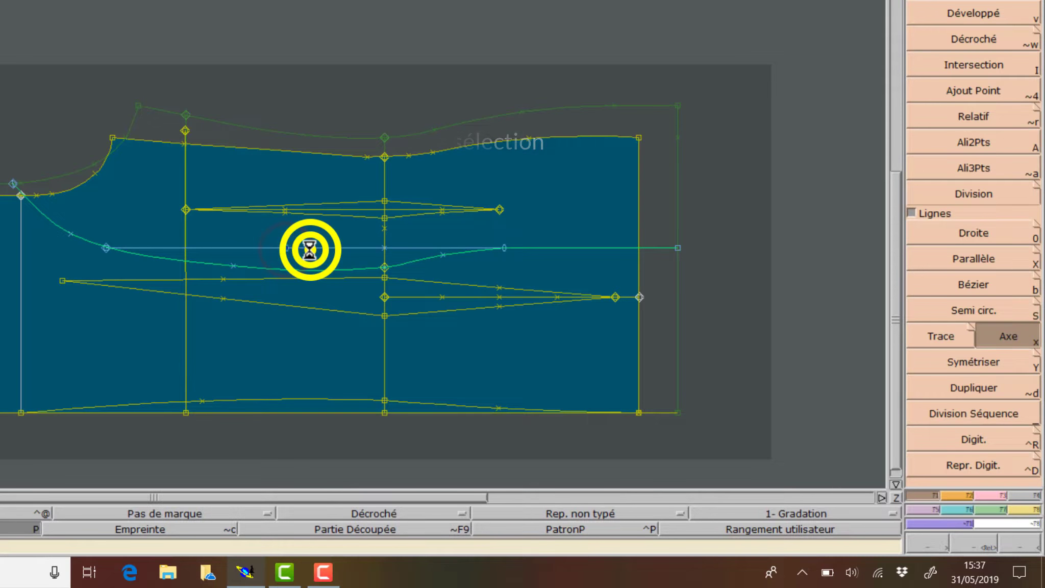
left_click(1000, 362)
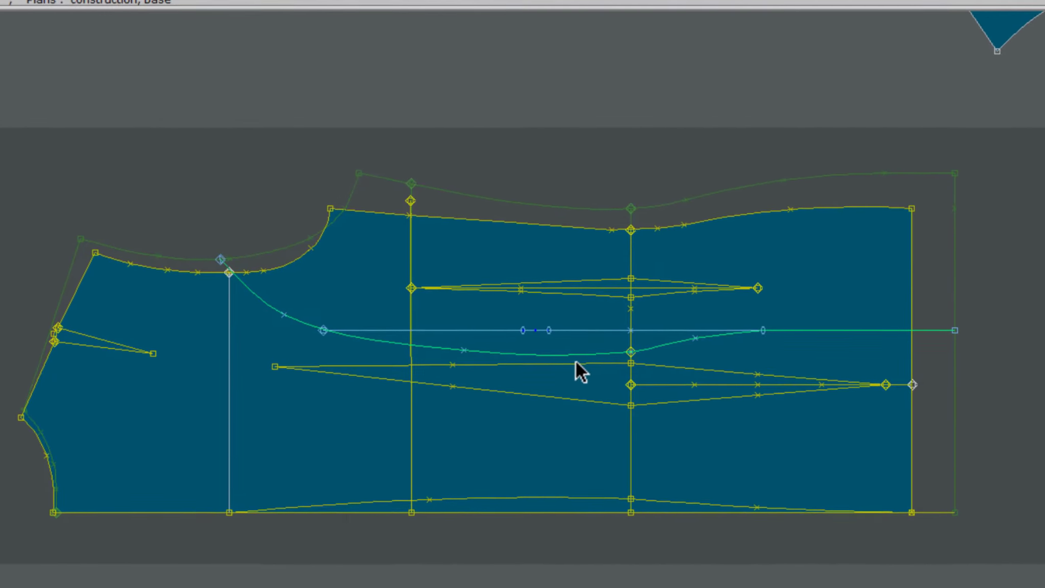
left_click(580, 360)
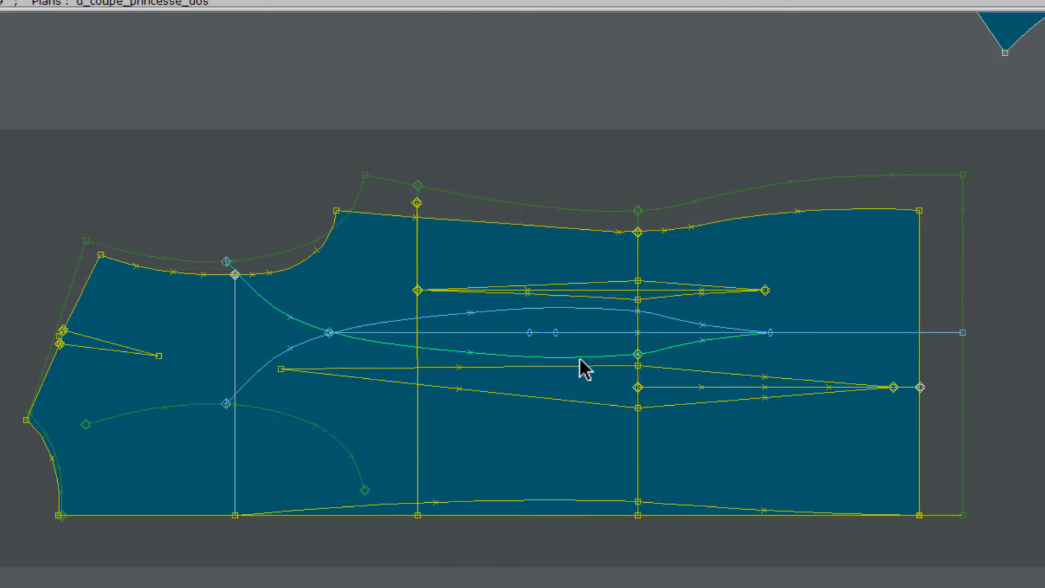
key("ctrl+z")
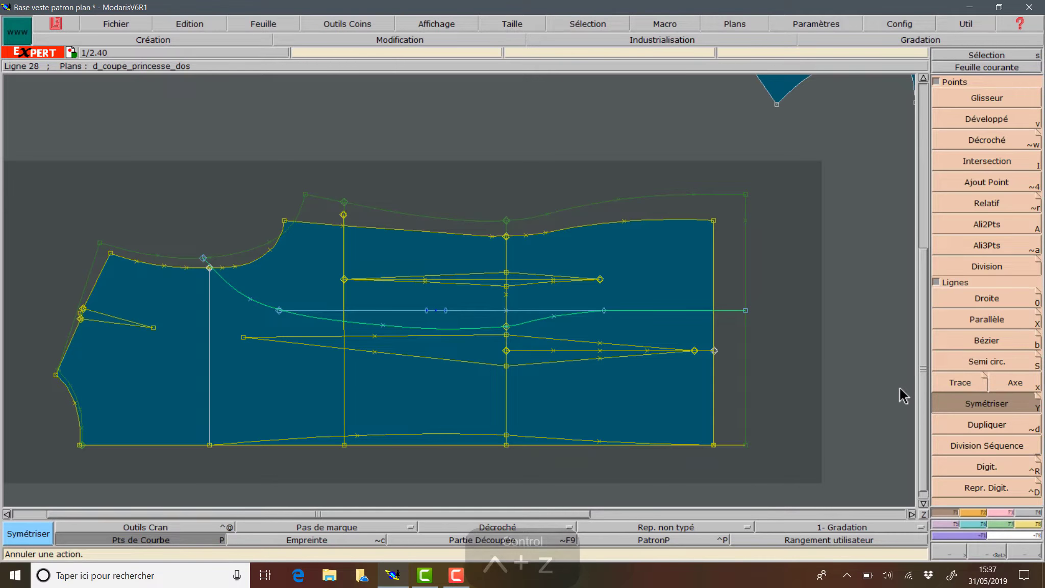
- Apply Insérer Point to the seam's starting point on the green armhole
key("F3")
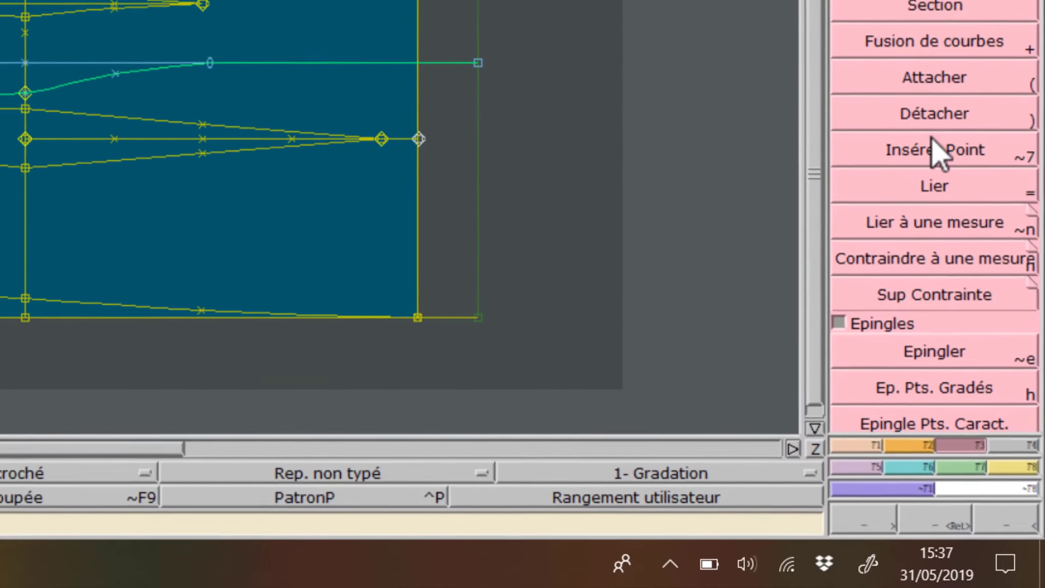
left_click(995, 356)
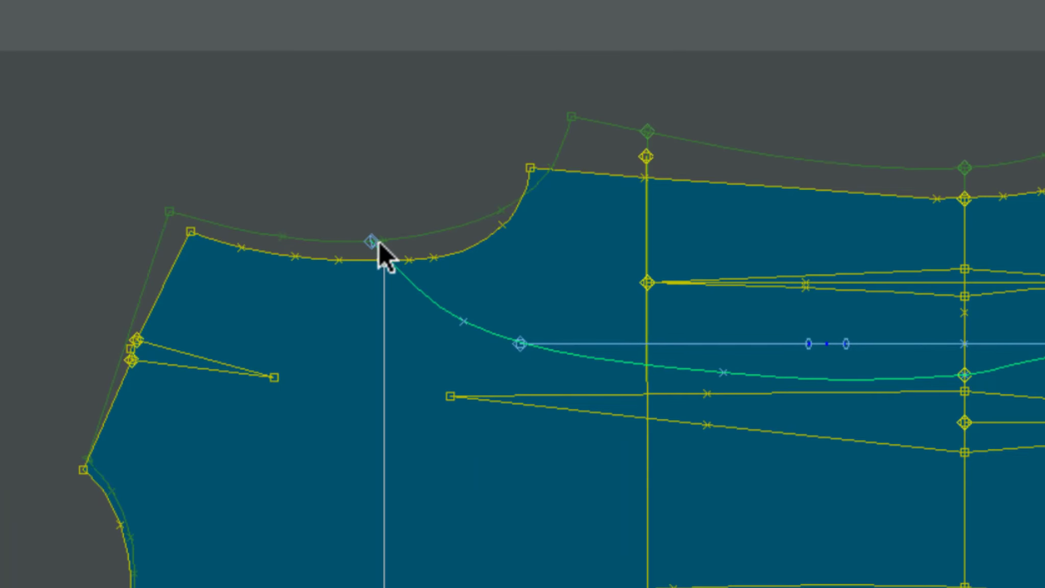
left_click(9, 130)
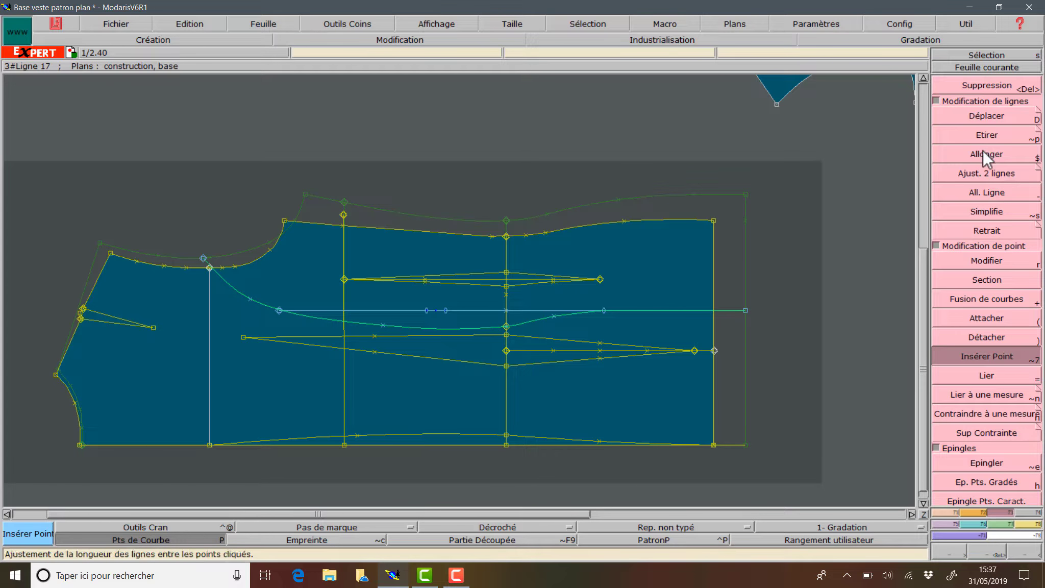
- Mirror the princess seam curve across the straight dart axis with Symétriser
key("F1")
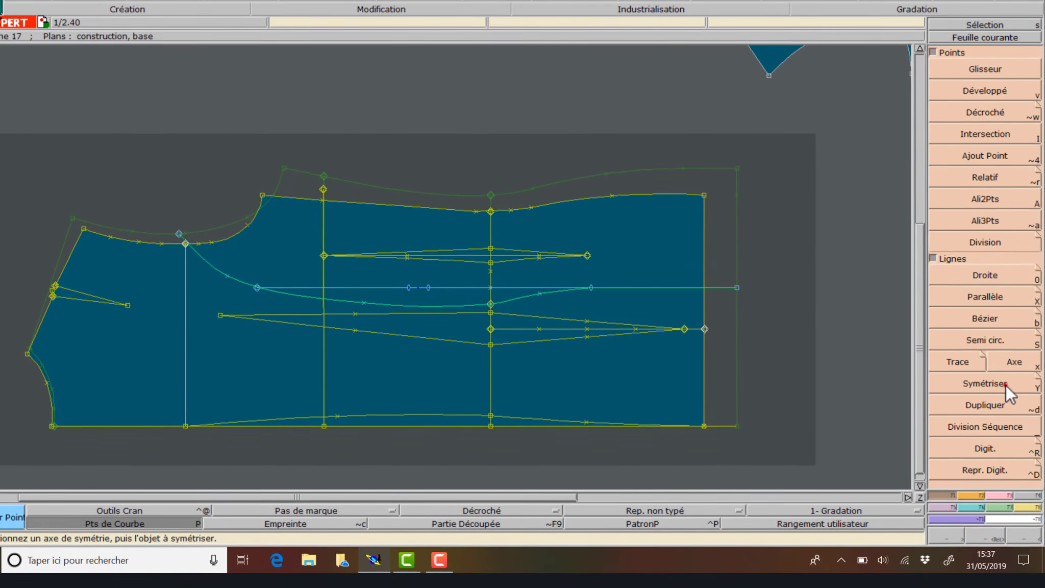
left_click(1005, 403)
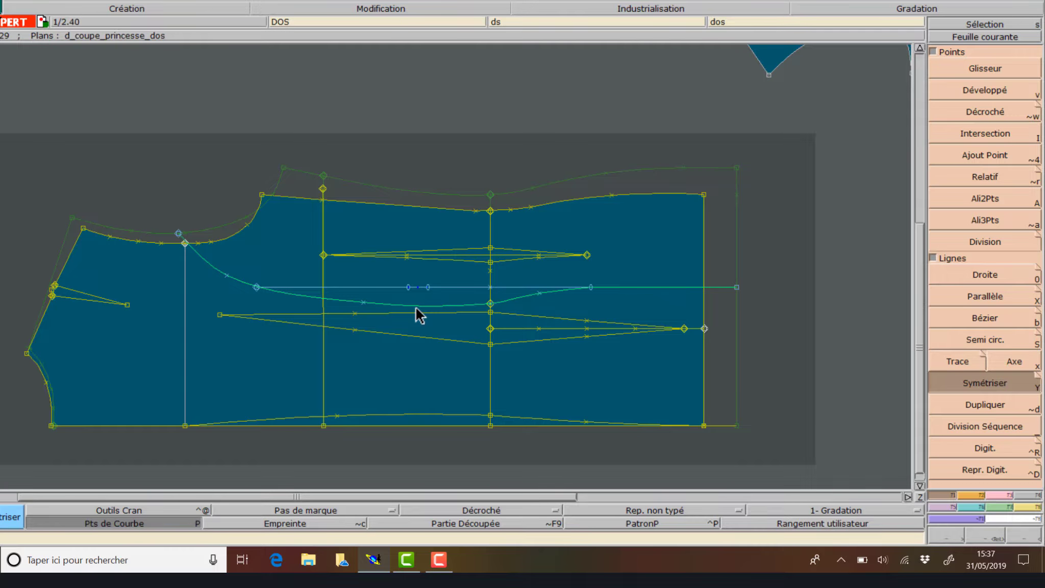
left_click(416, 307)
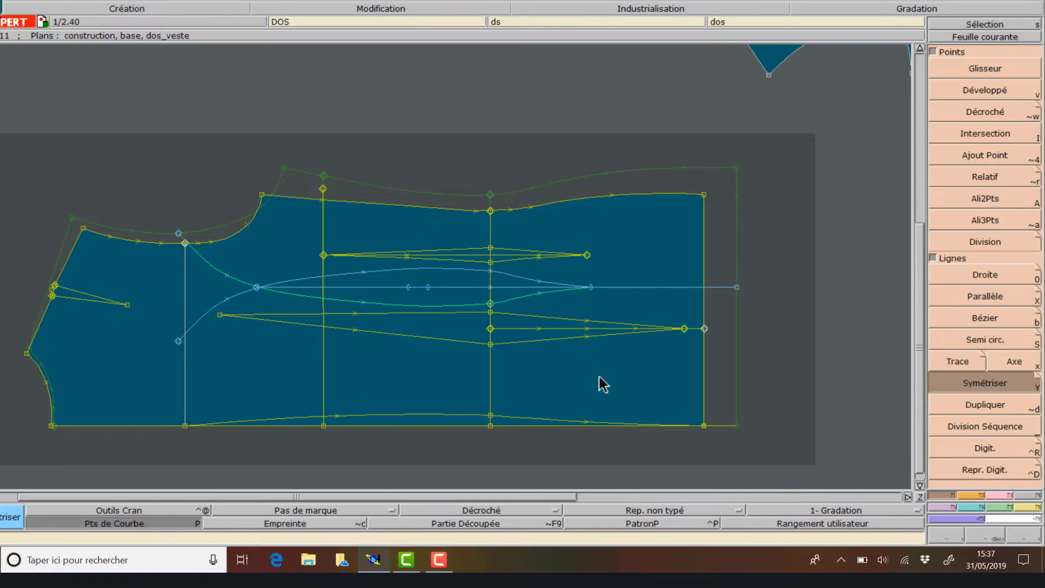
- Move the mirrored curve's free upper end onto the princess seam's starting point on the green armhole
key("Return")
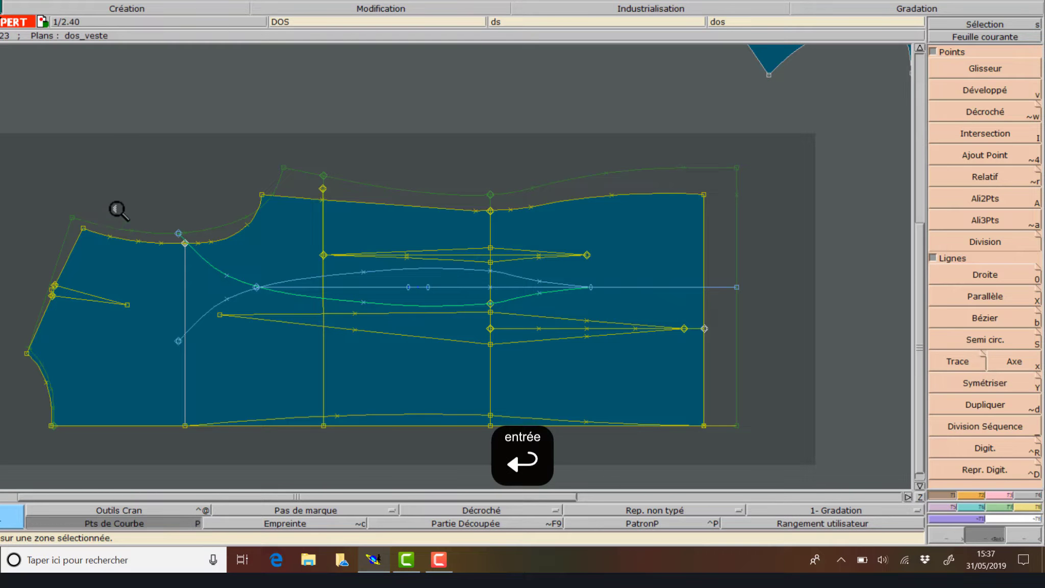
left_click_drag(42, 172, 429, 443)
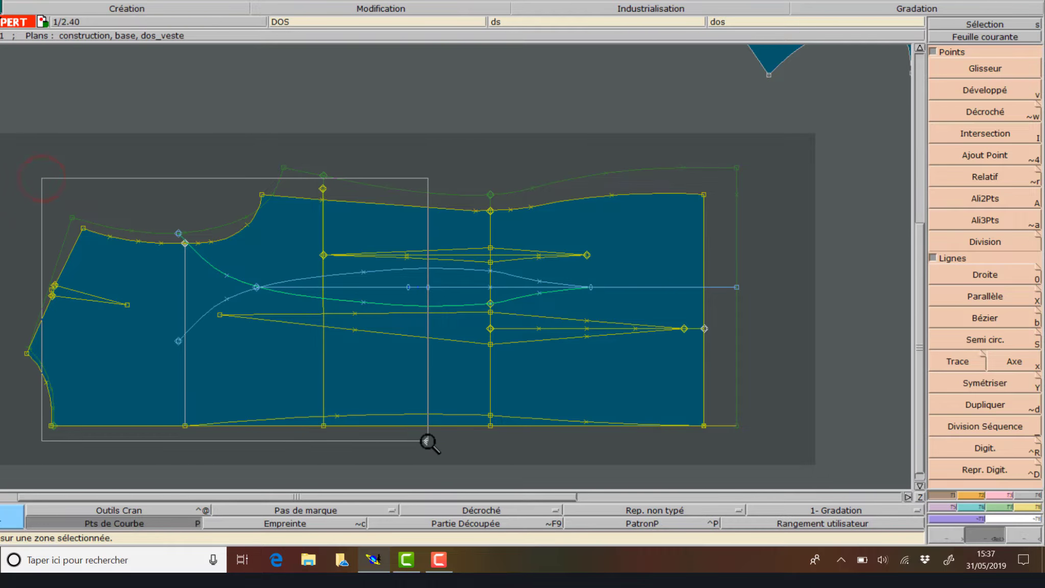
left_click(1015, 424)
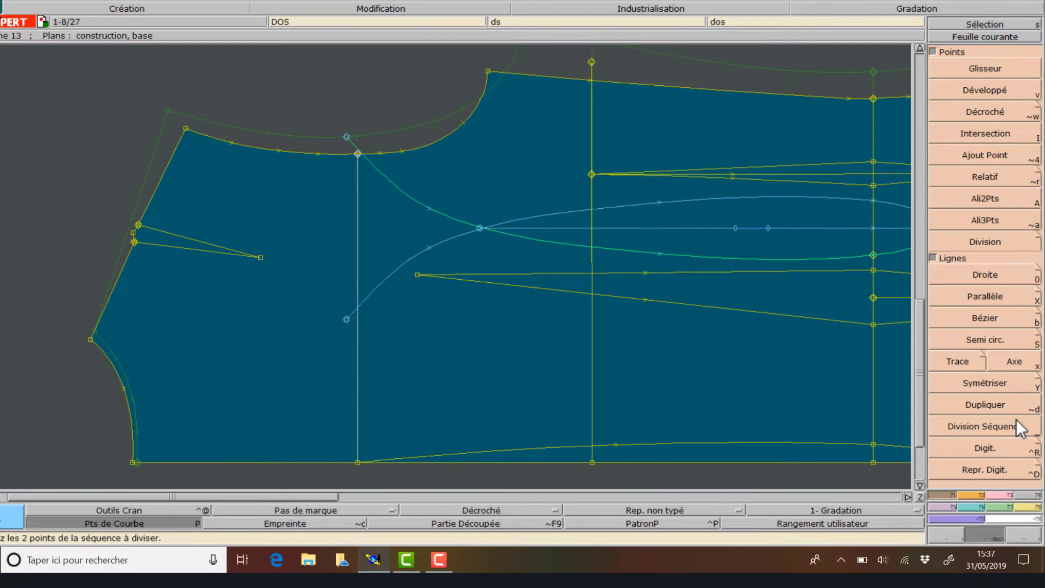
left_click(997, 496)
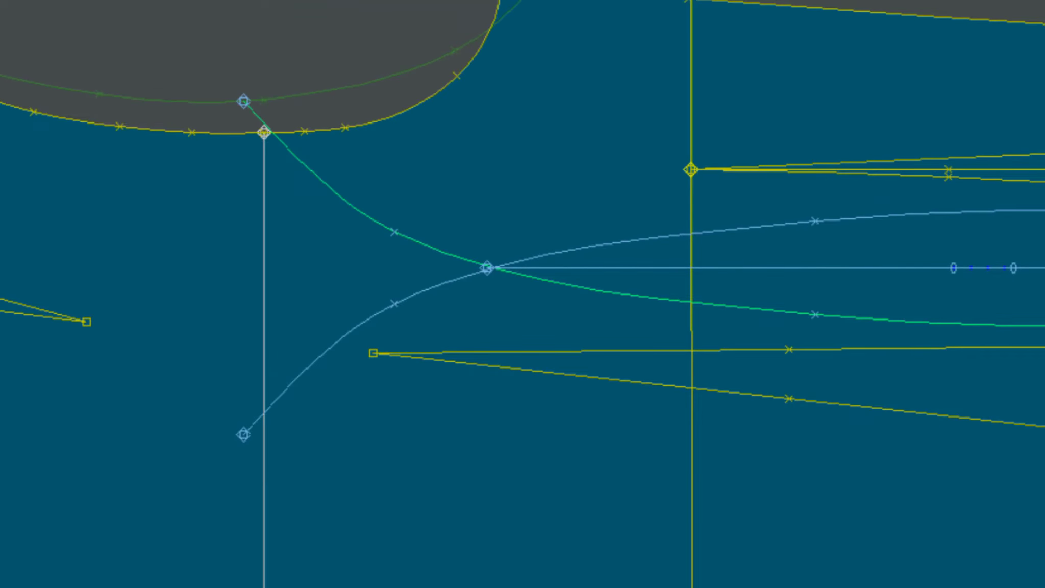
left_click(243, 433)
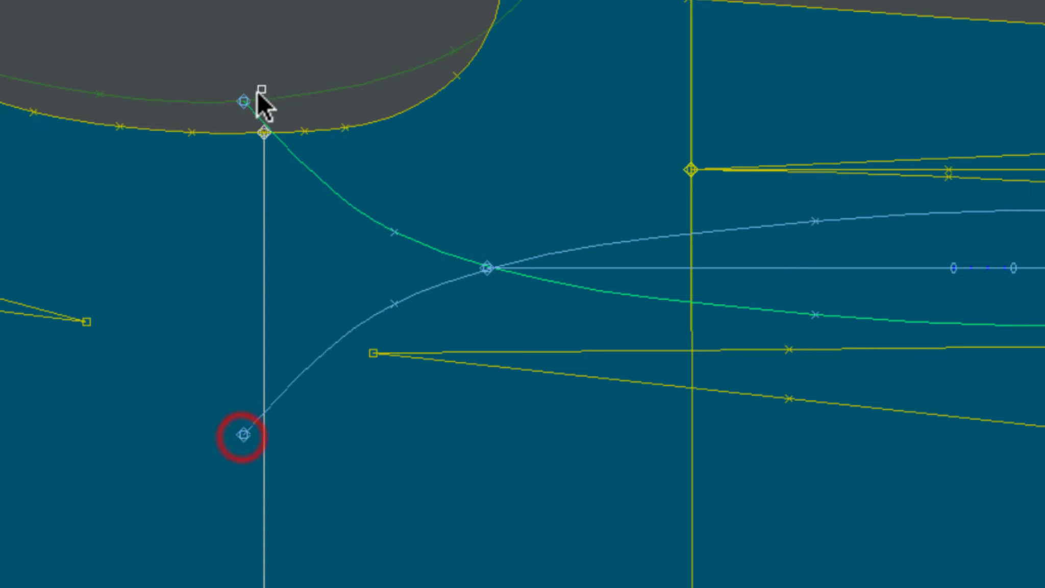
left_click(243, 102)
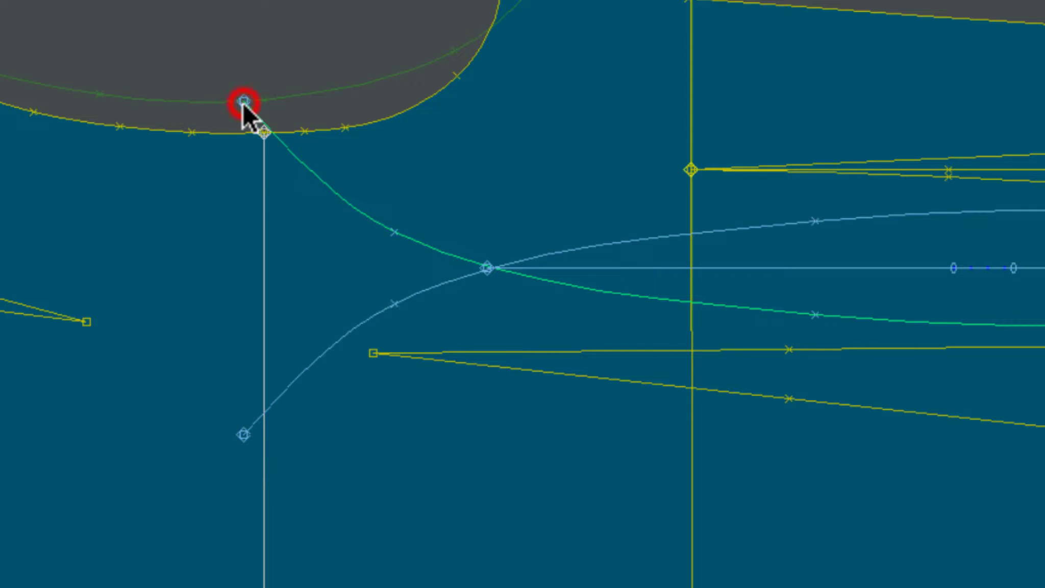
- Reshape the mirrored curve near the armhole by moving its upper curve point to follow the original princess seam
left_click(397, 232)
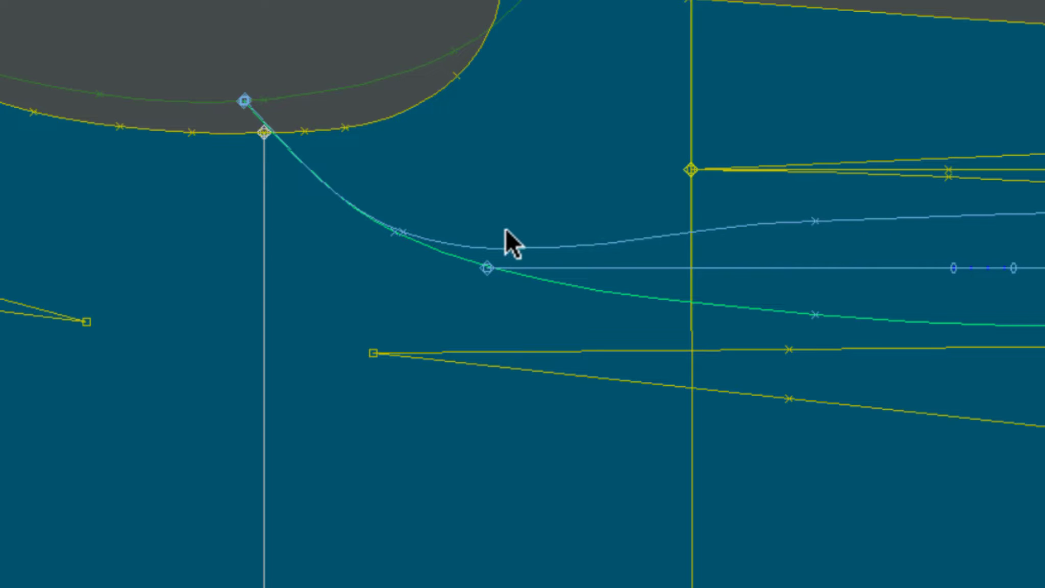
left_click(405, 232)
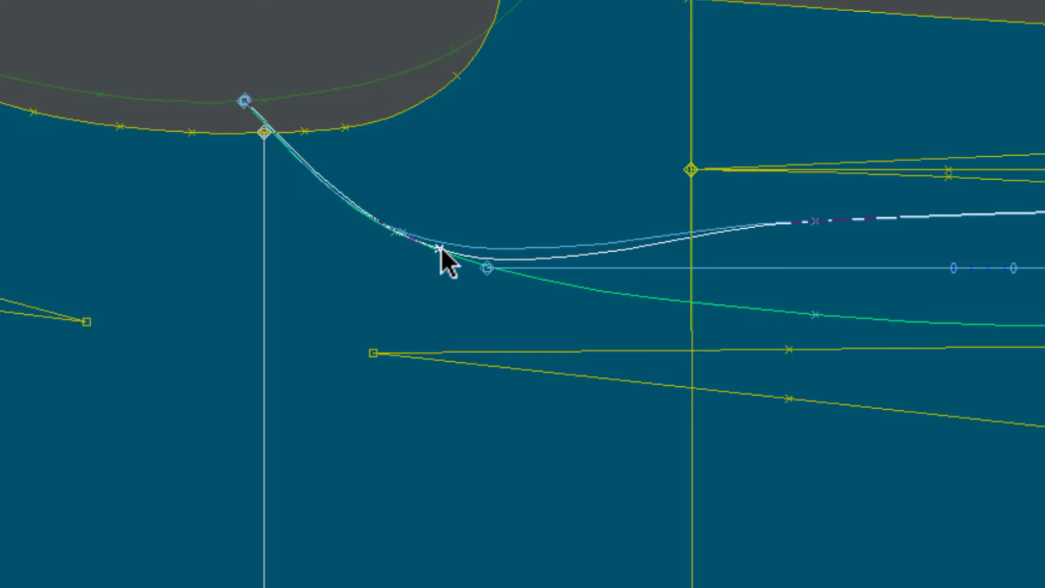
left_click(412, 232)
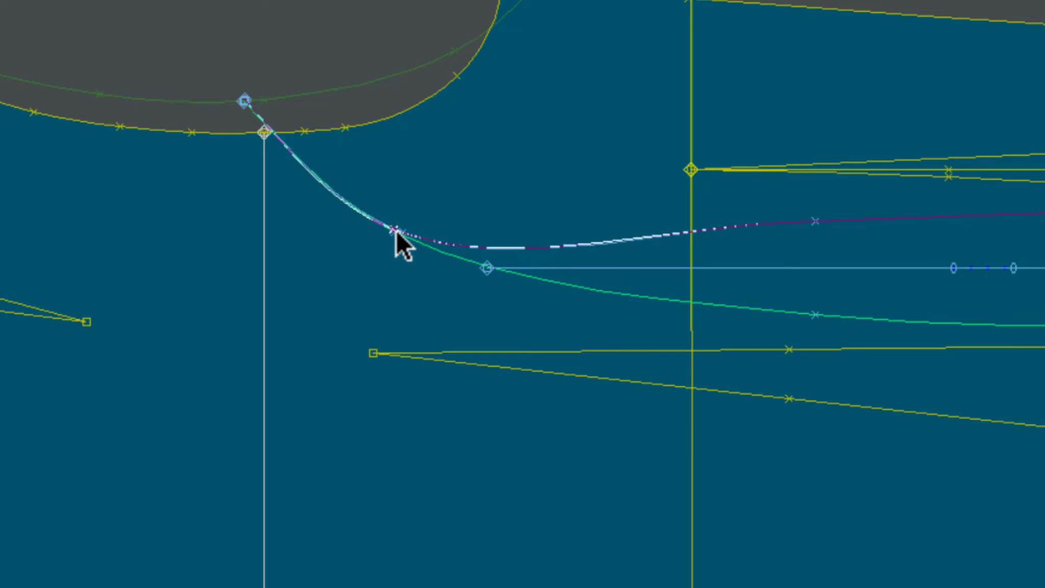
left_click(401, 232)
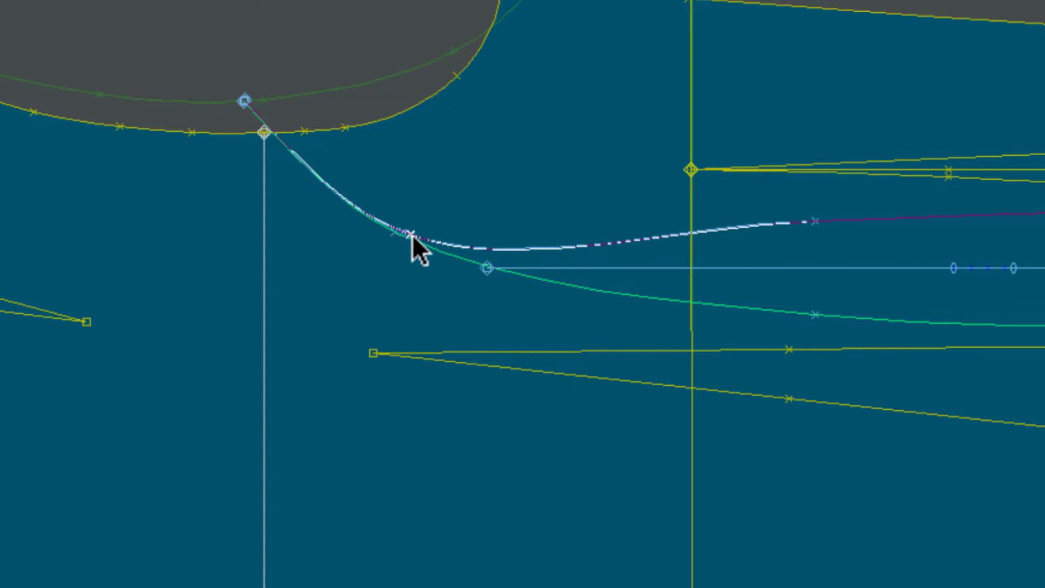
left_click(412, 236)
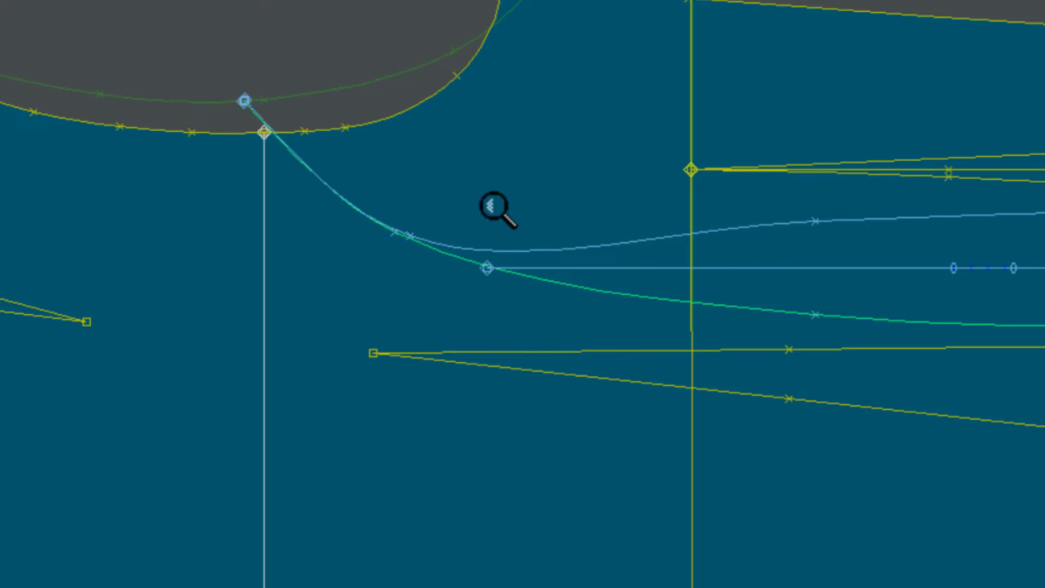
- Attach the mirrored curve's upper end to the original seam's starting point on the green armhole with Attacher
key("Return")
left_click(156, 37)
left_click(344, 199)
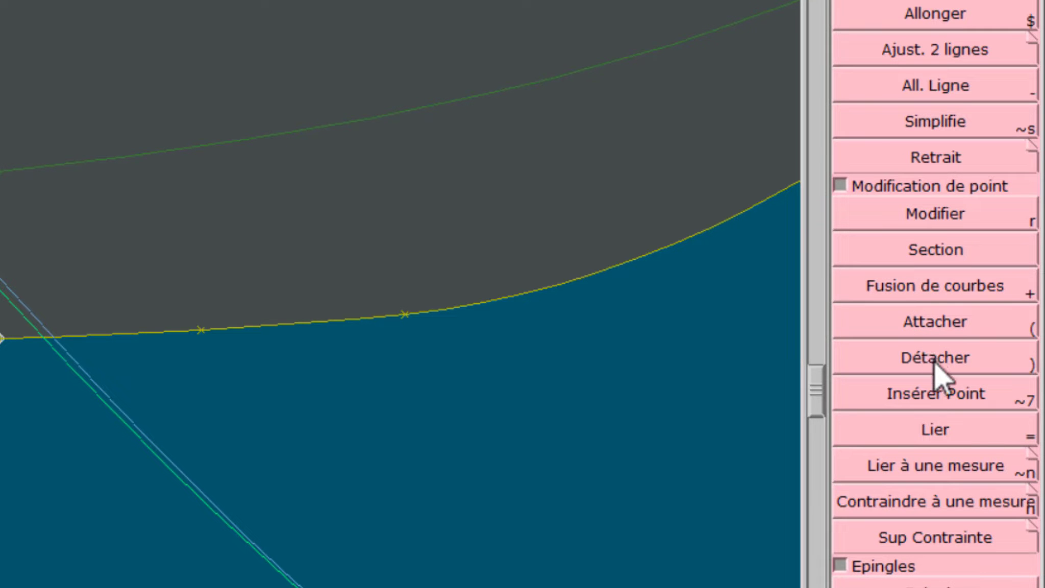
left_click(926, 324)
key("space")
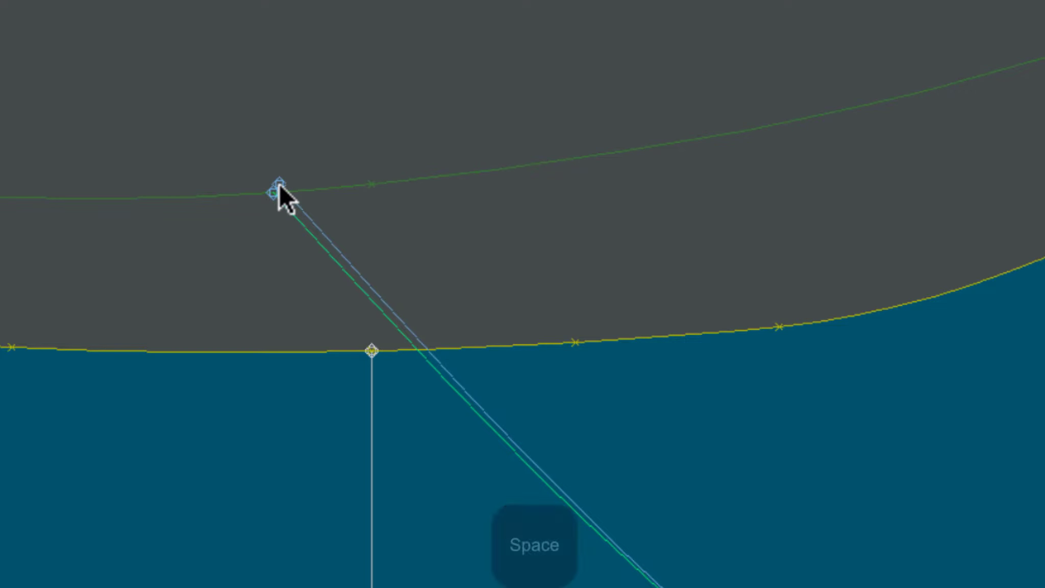
left_click(248, 185)
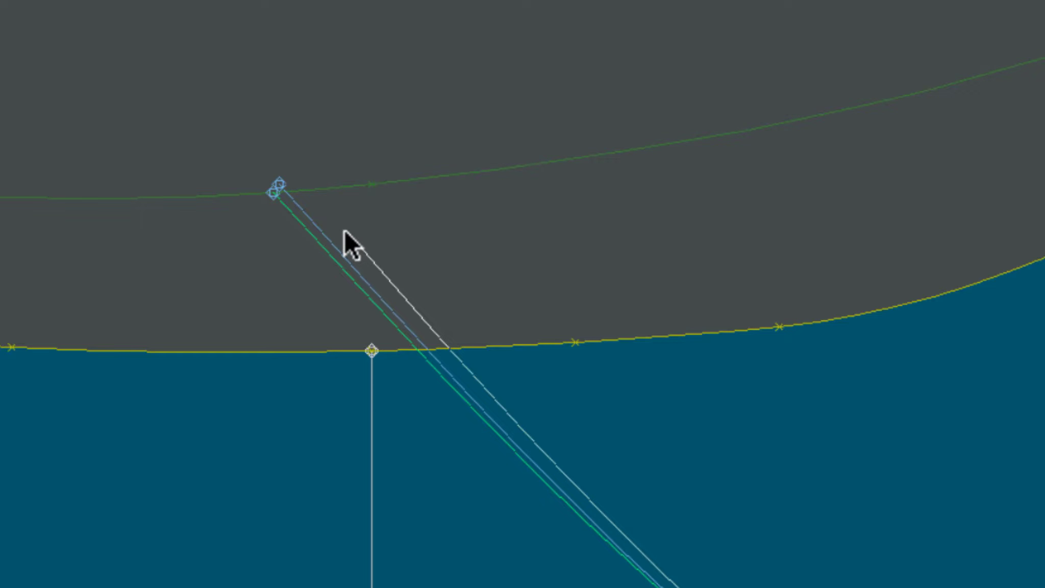
left_click(275, 195)
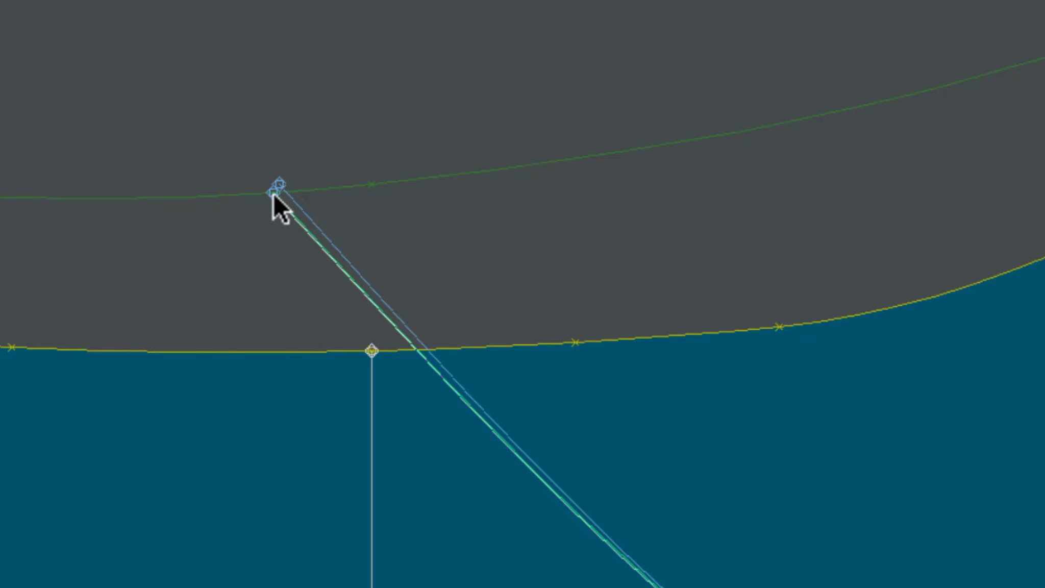
left_click(272, 193)
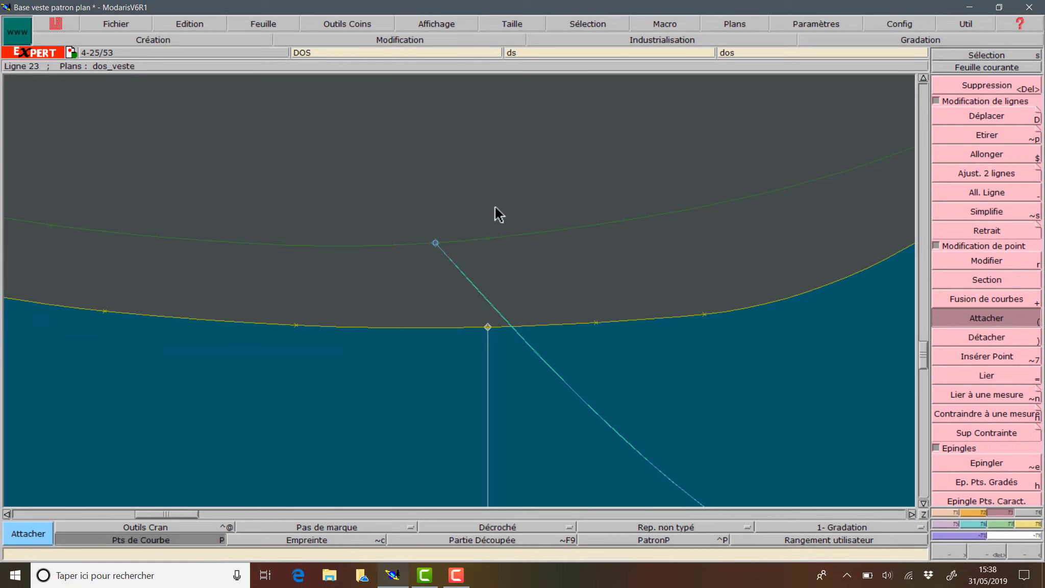
- Move the lower ends of both princess curves about 35 mm along the dart axis toward the hem with Modifier
key("less")
key("less")
key("less")
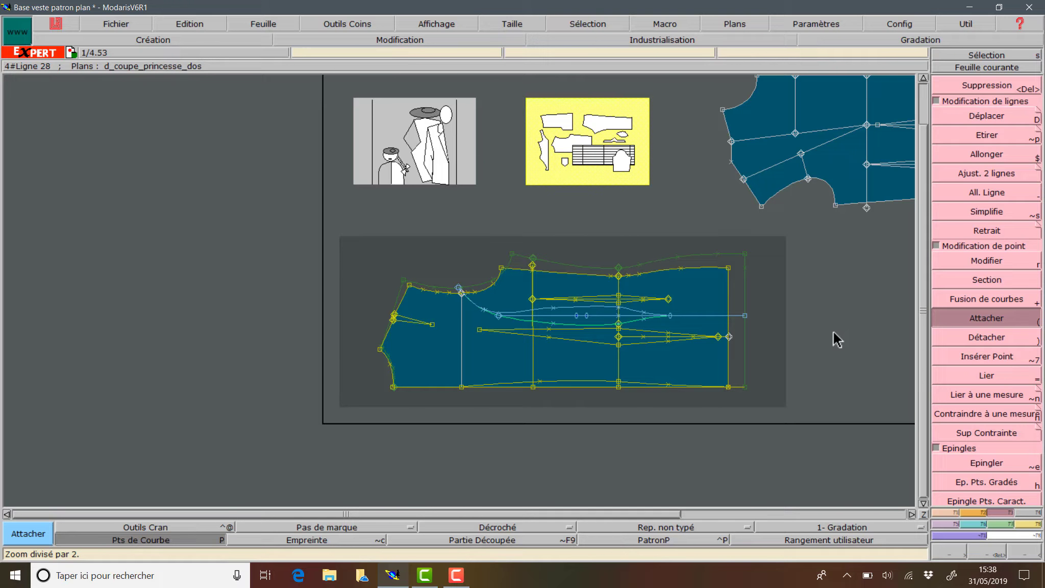
key("Home")
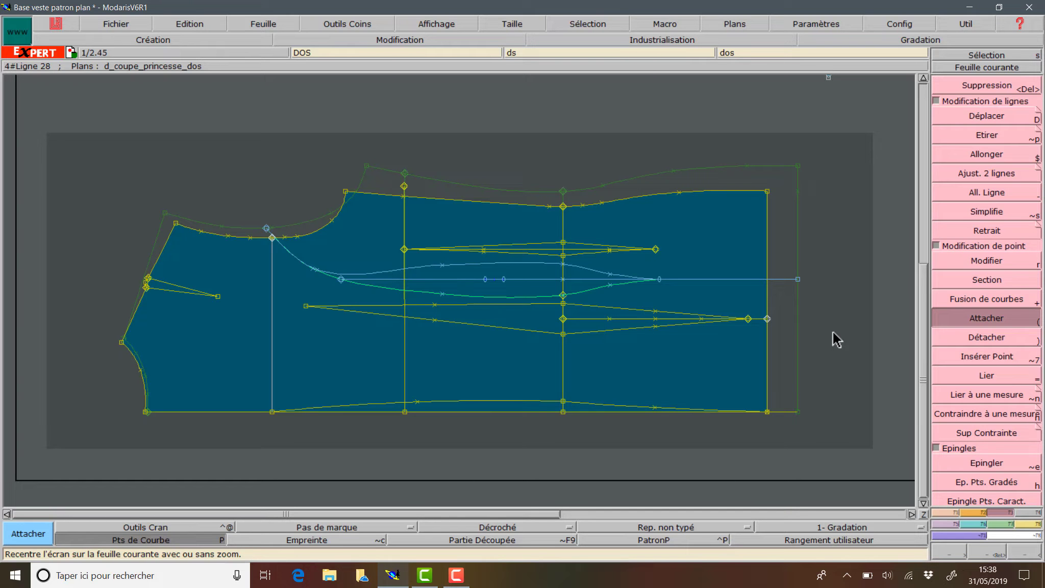
key("r")
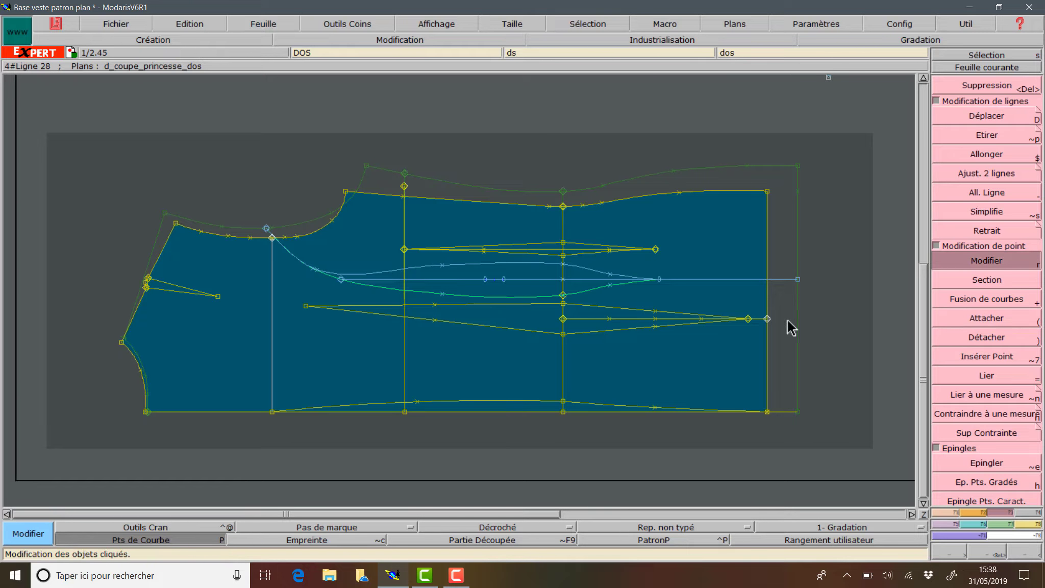
left_click(661, 282)
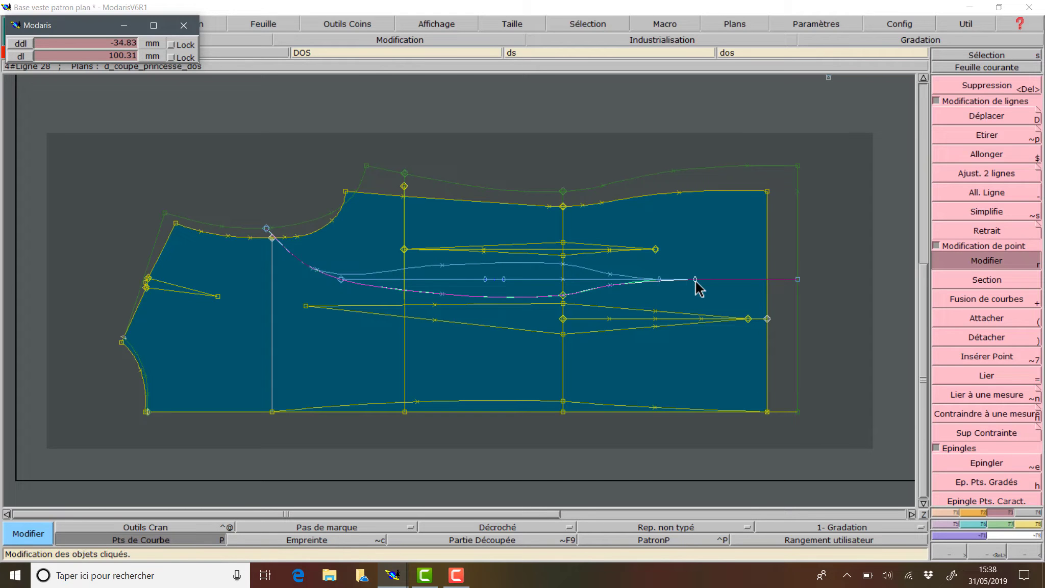
left_click(694, 281)
left_click(659, 281)
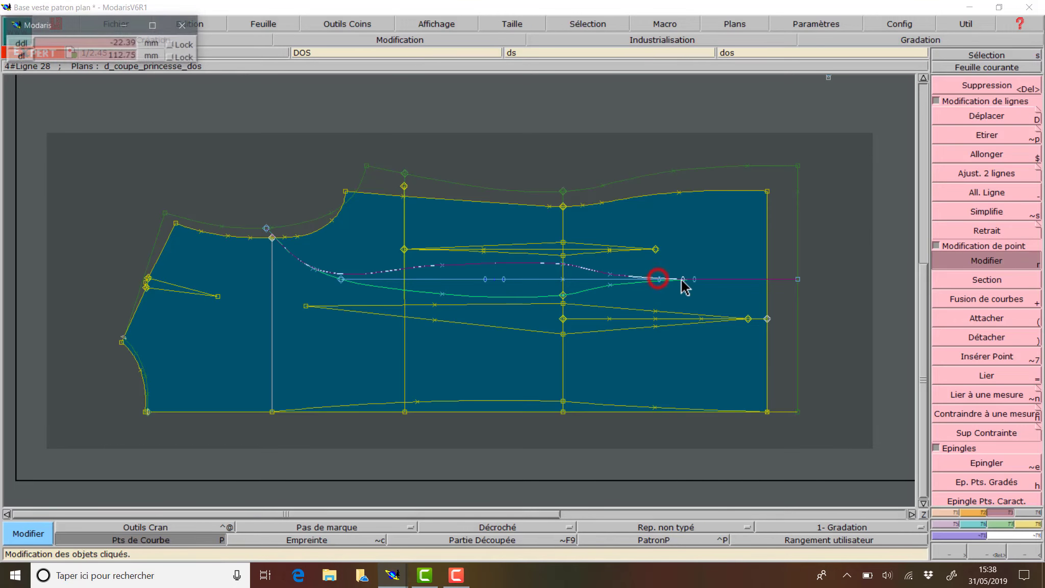
left_click(693, 281)
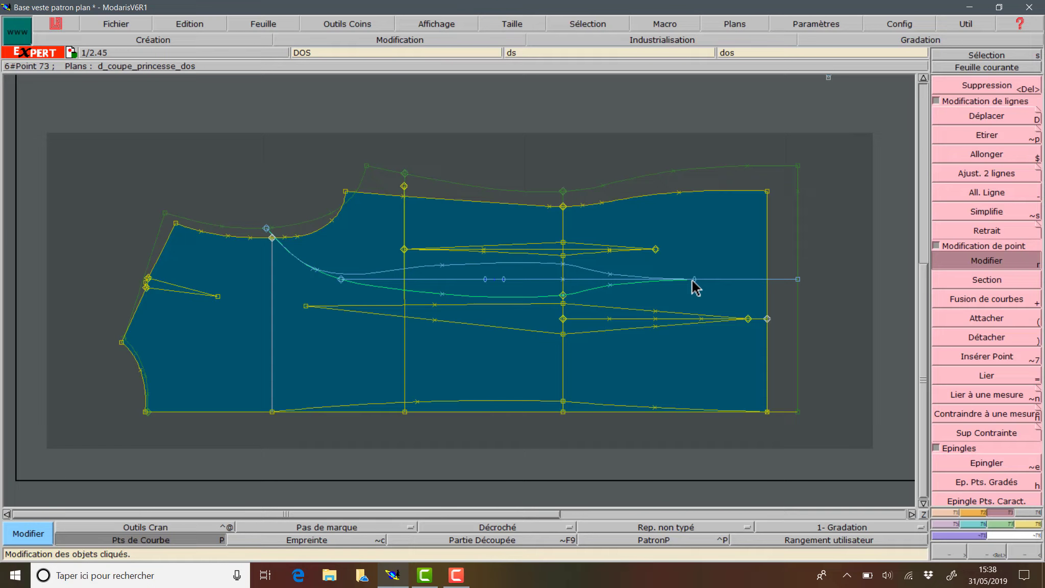
- Slightly adjust the curve points of both princess curves between the waist and the lower dart tip
left_click(611, 288)
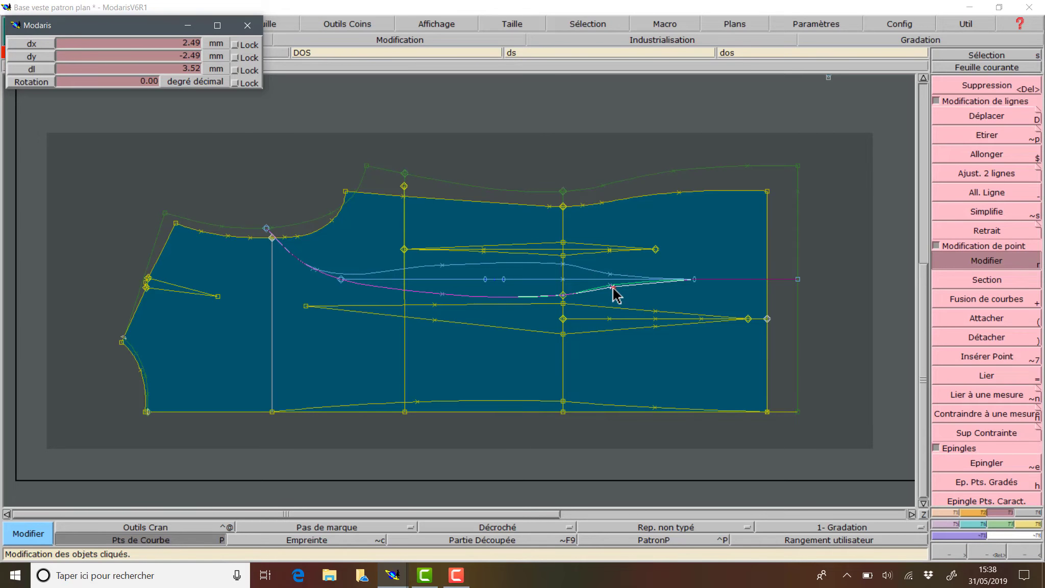
left_click(613, 288)
left_click(612, 274)
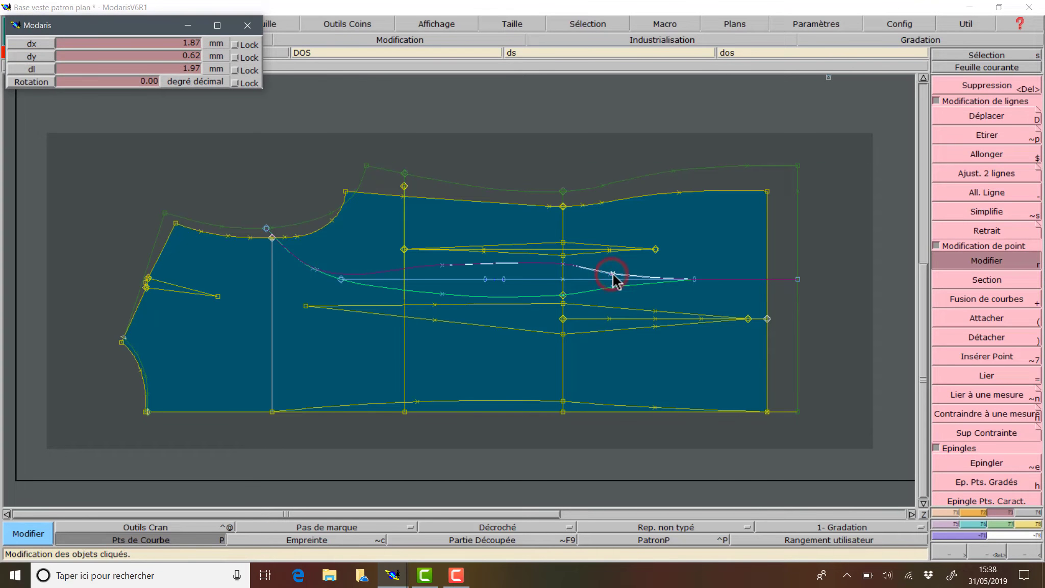
left_click(613, 274)
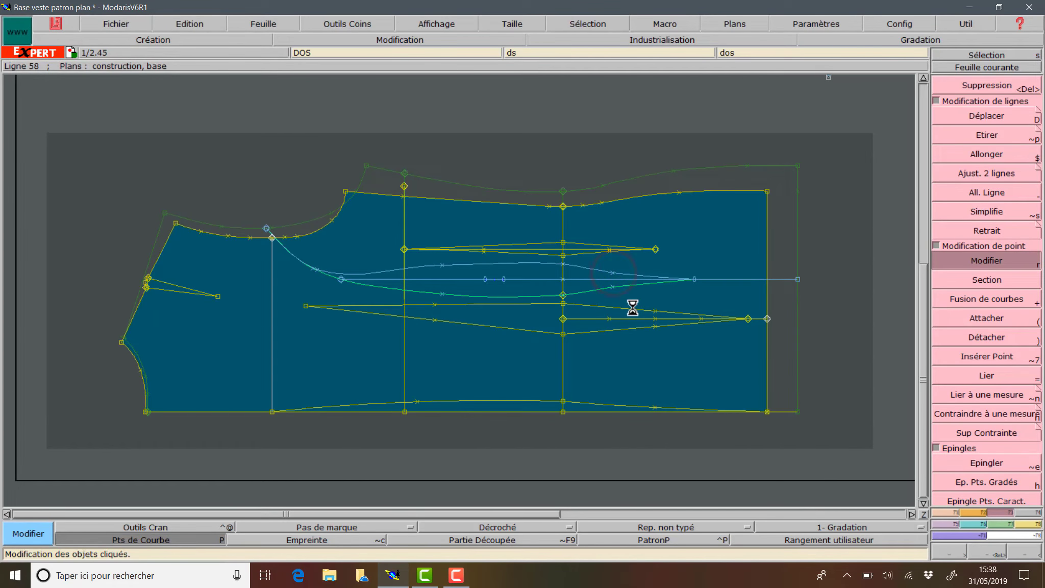